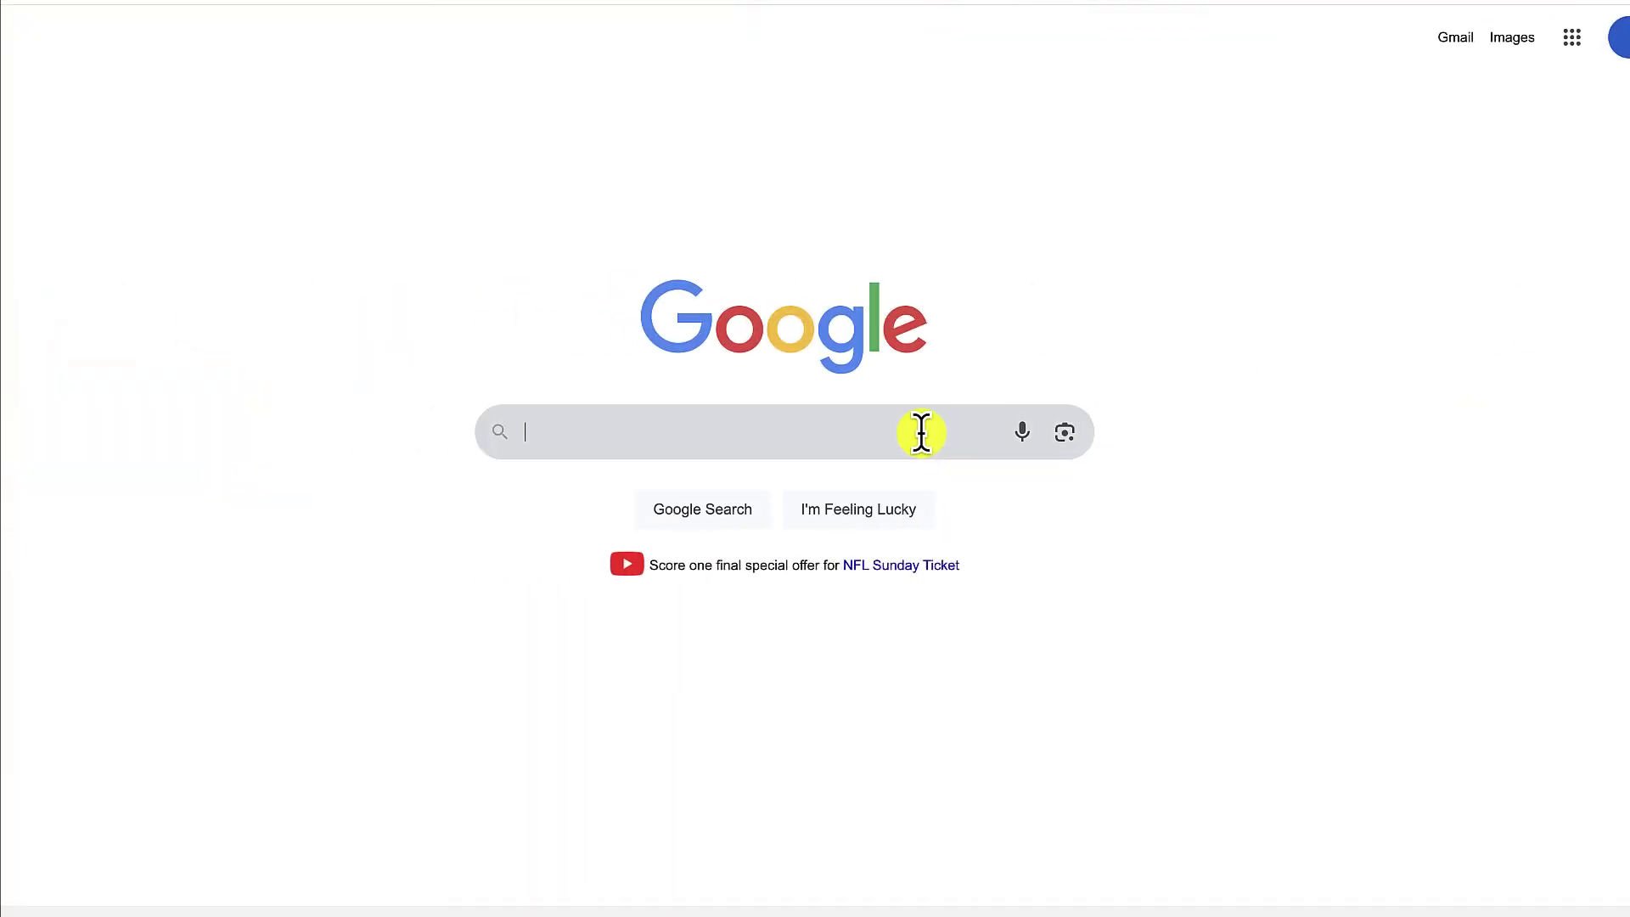
# Search Google for 'notebook lm'.
pyautogui.press('Return')
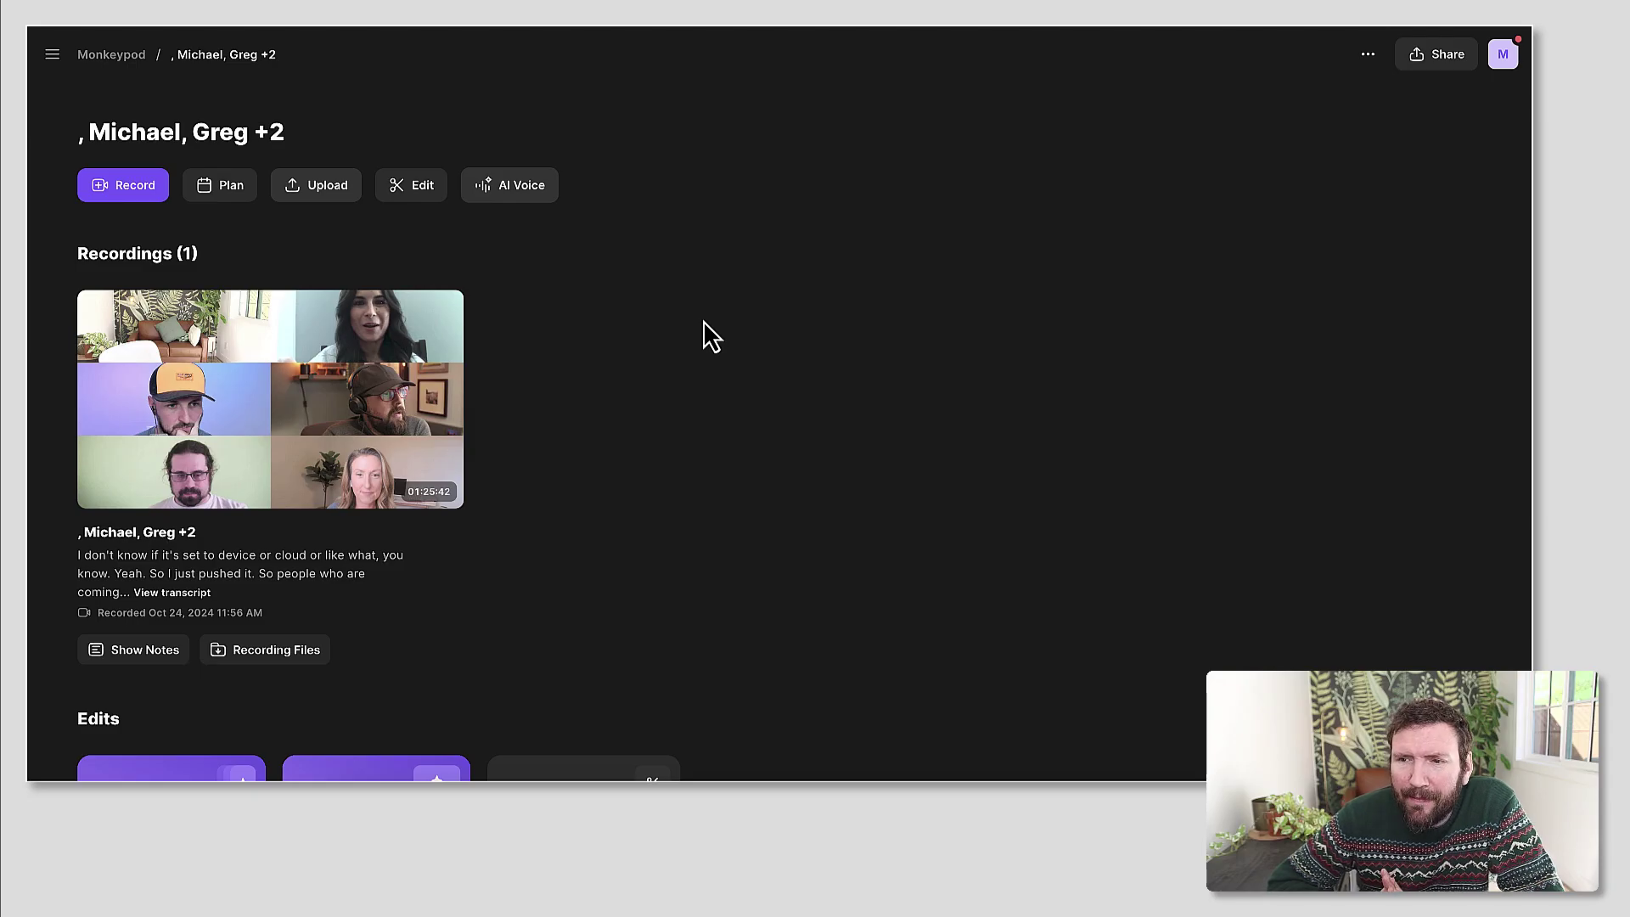
# Download the webinar recording's transcript from Riverside's recording files as Transcript (TXT).
pyautogui.click(241, 647)
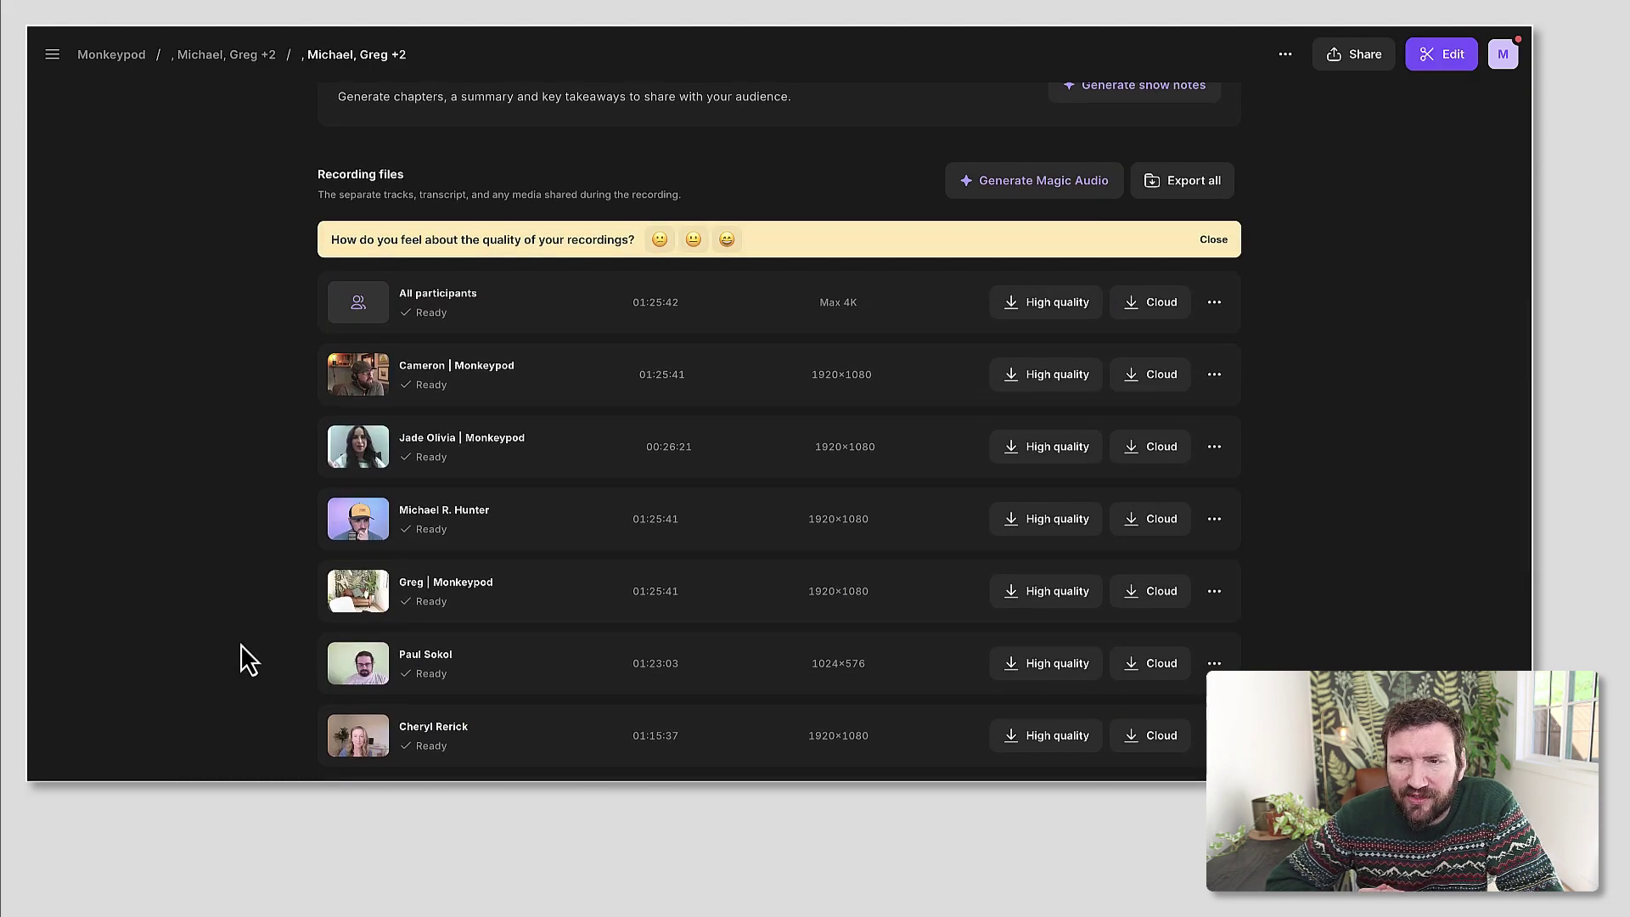
pyautogui.scroll(-6, 241, 643)
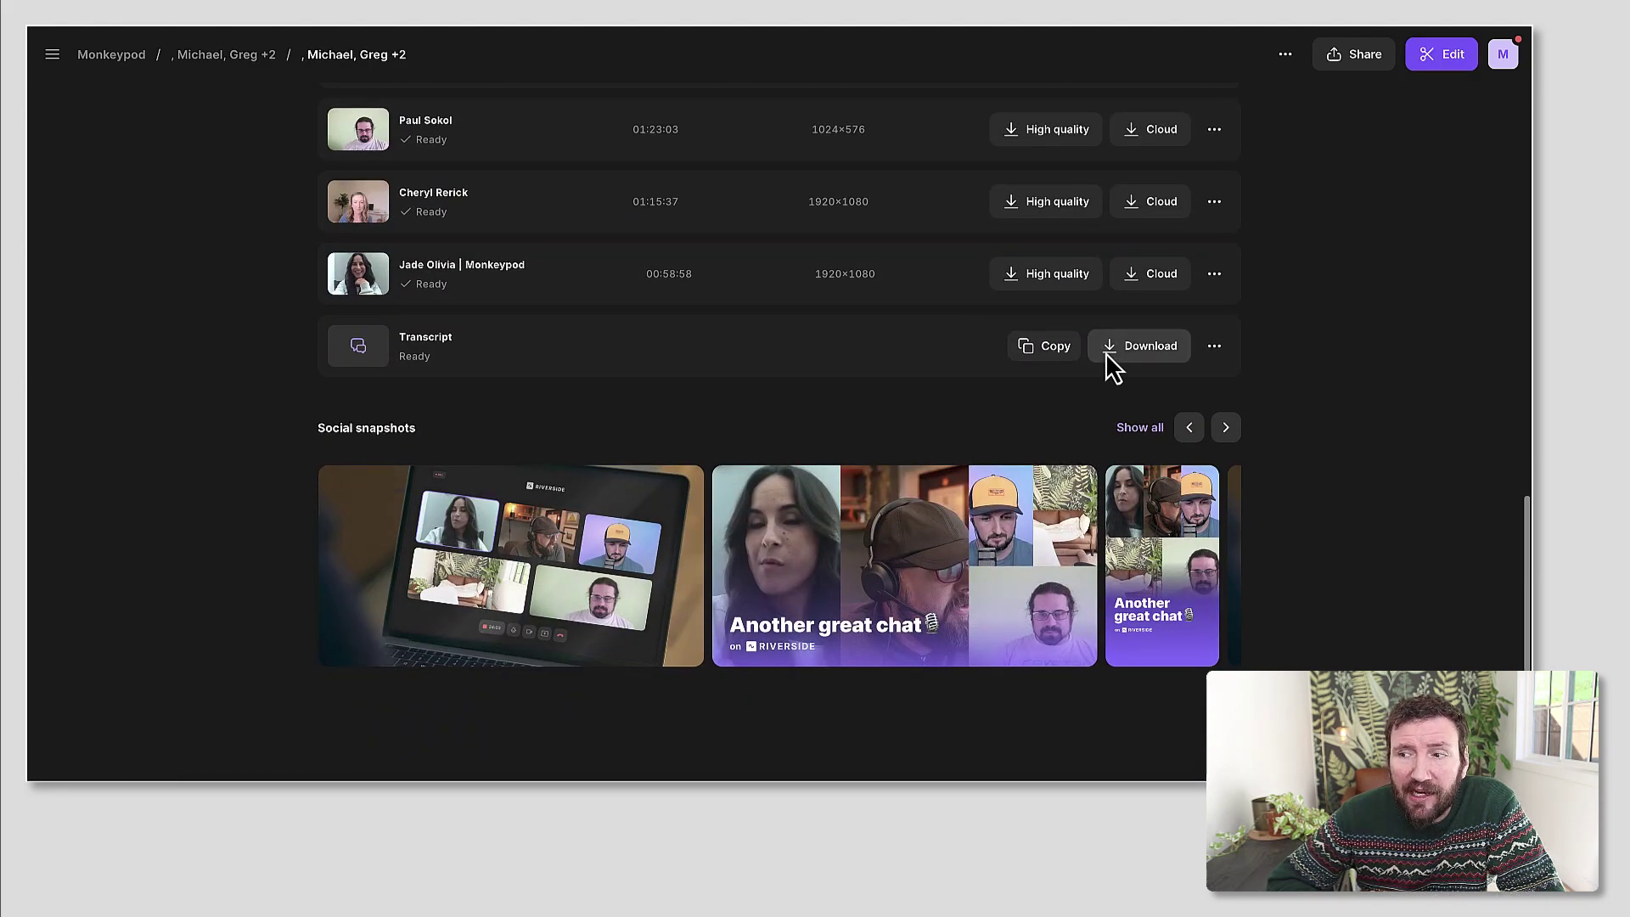
pyautogui.click(1121, 355)
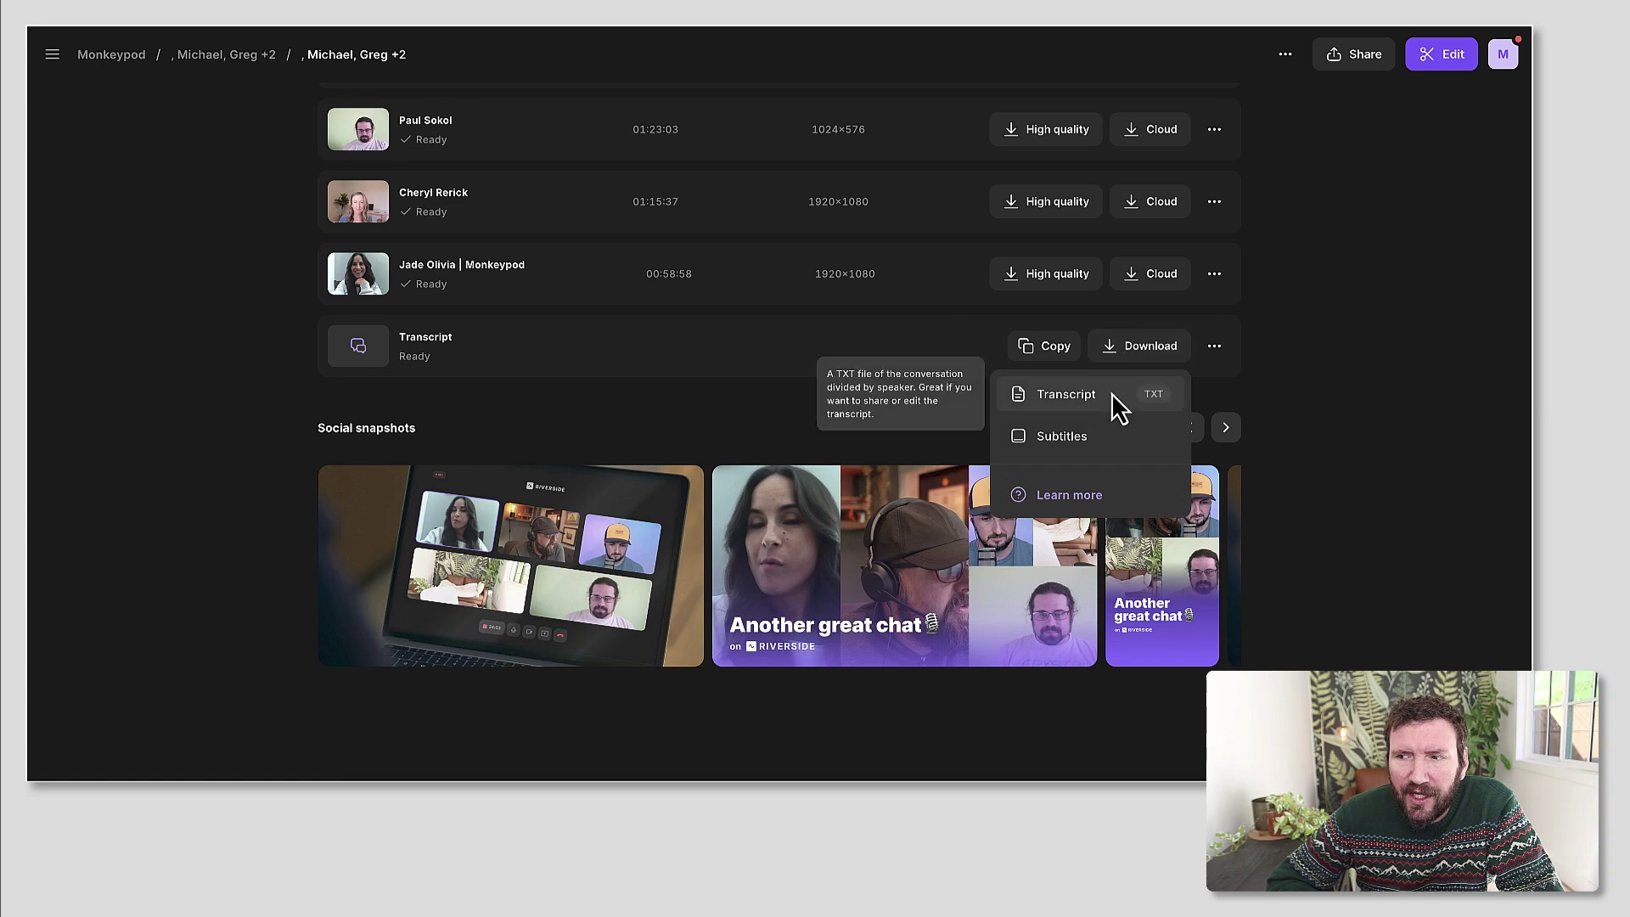
pyautogui.click(1112, 394)
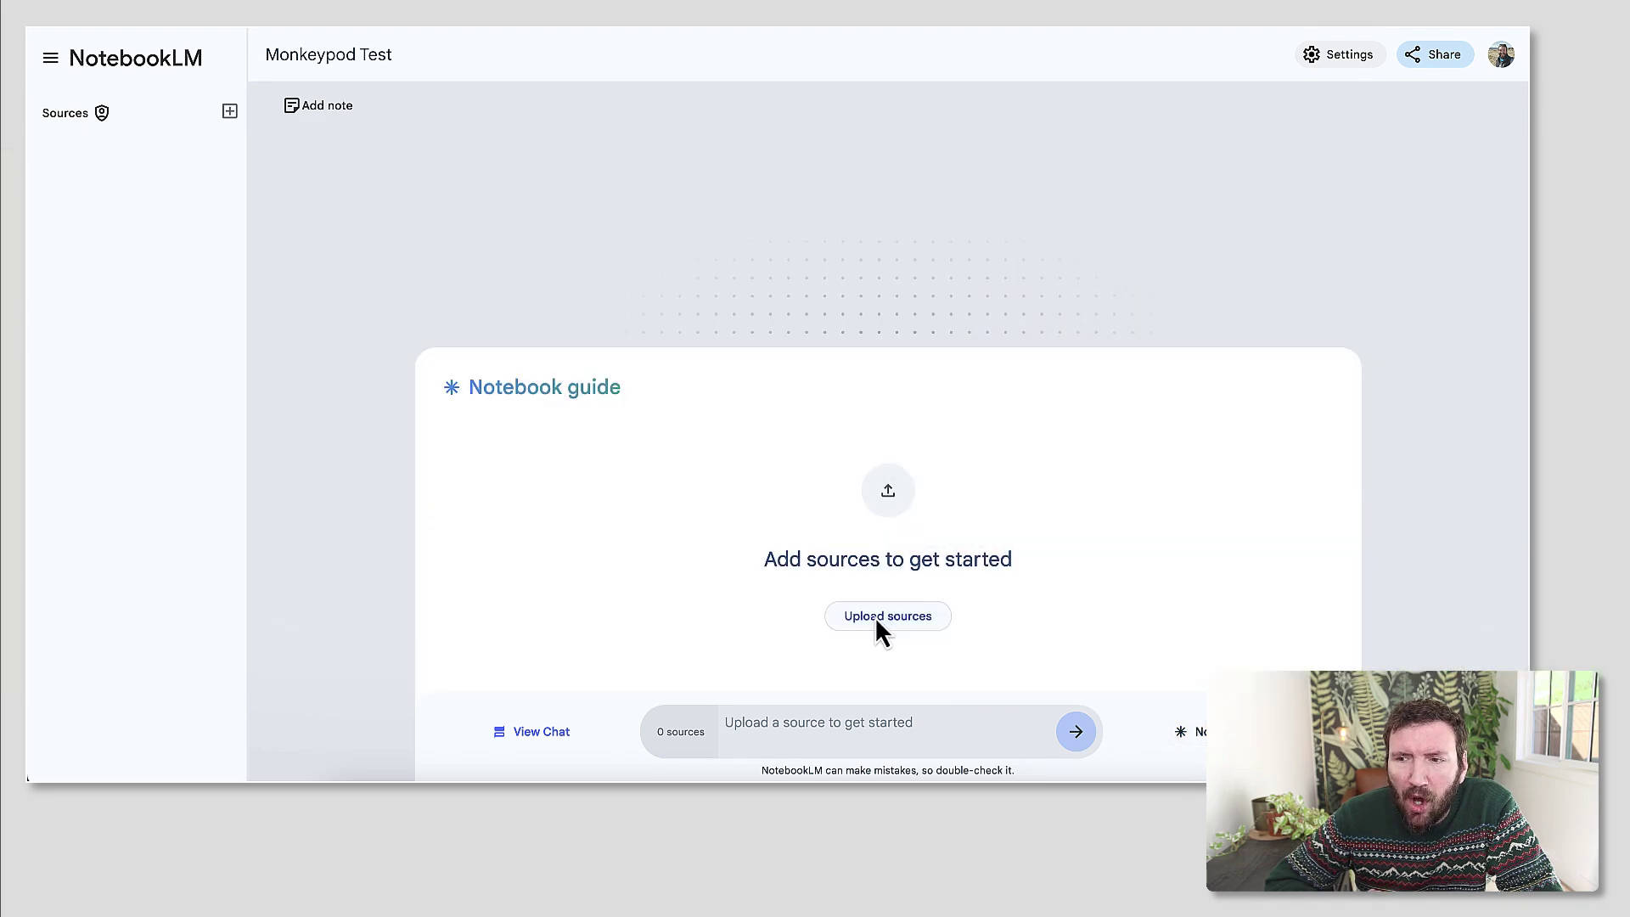
# Upload michael-greg-2.txt from Downloads as the Monkeypod Test notebook's source.
pyautogui.click(878, 627)
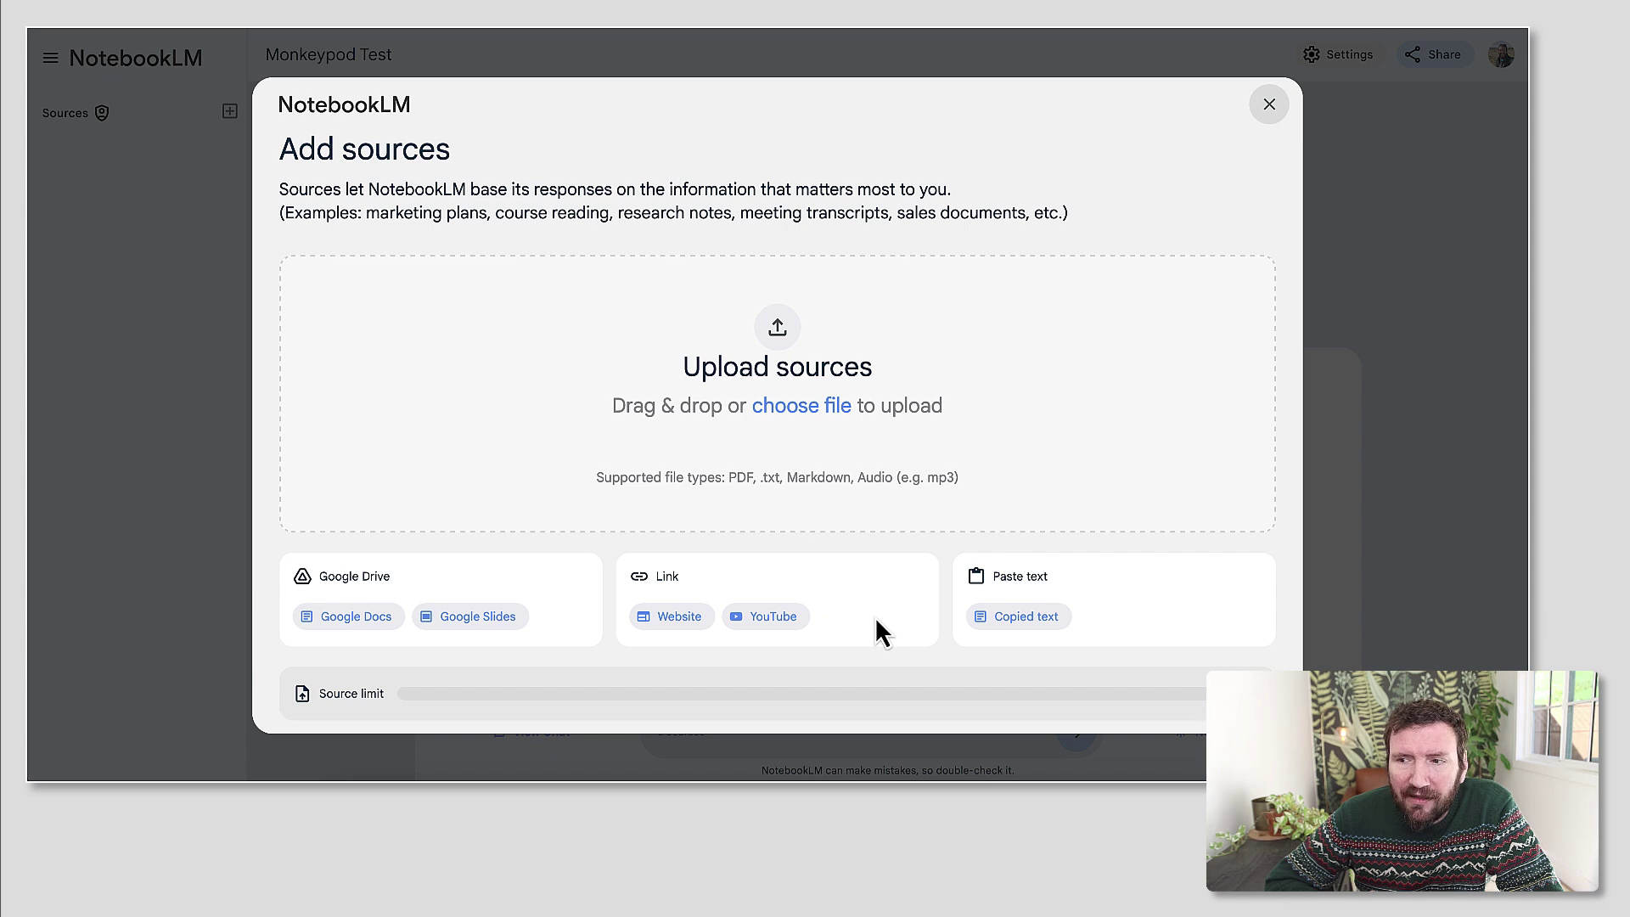
pyautogui.click(1014, 774)
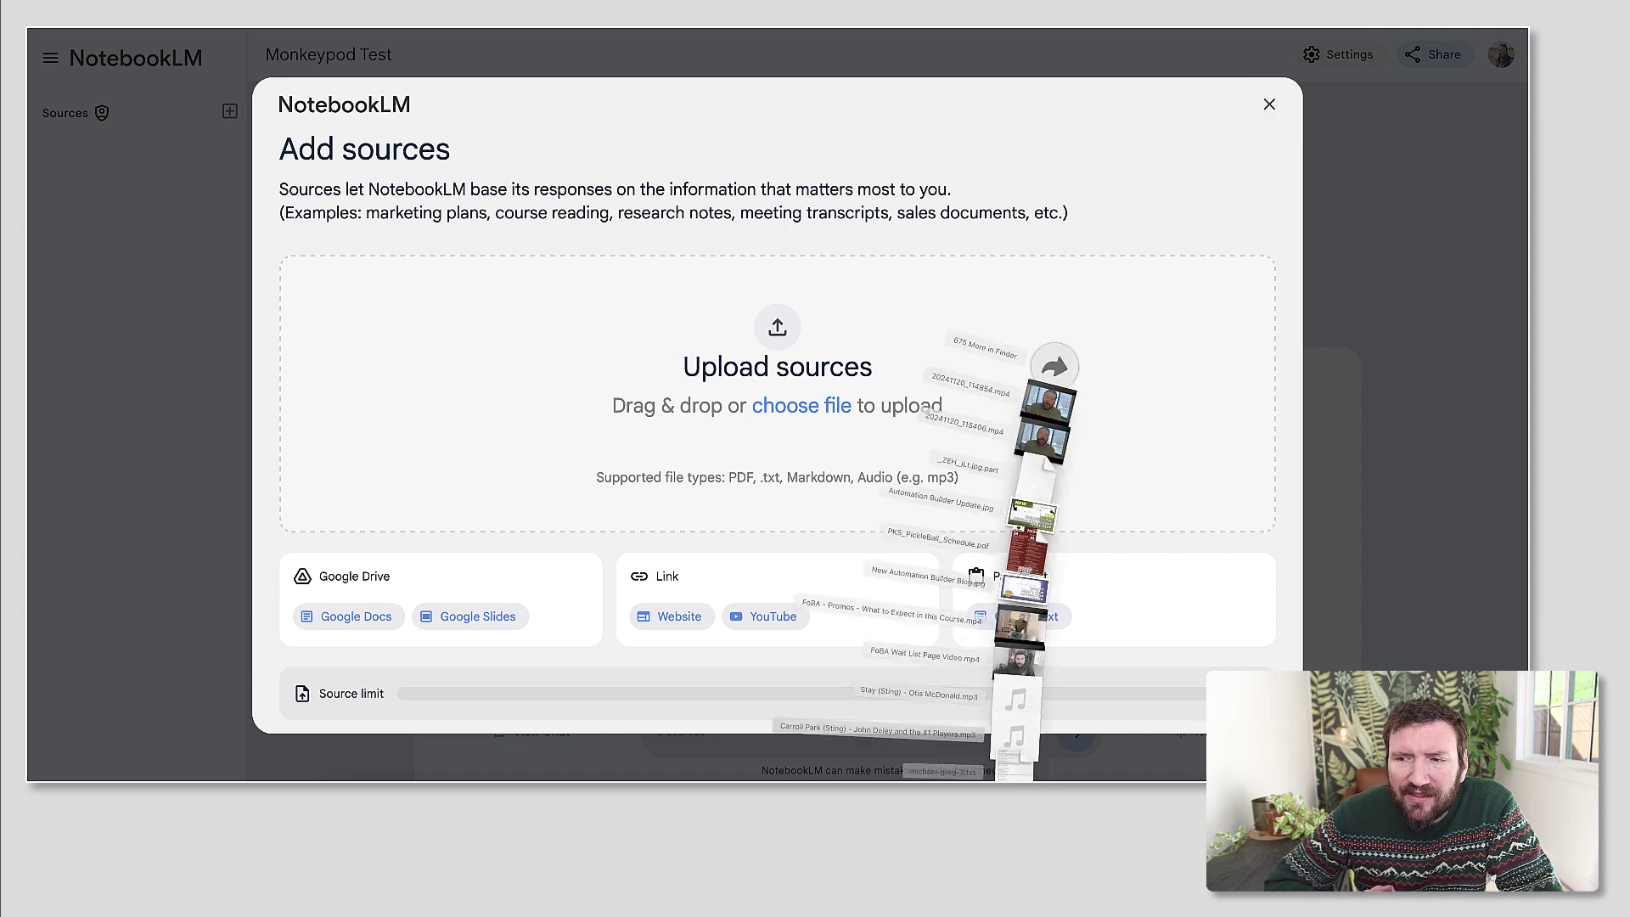
pyautogui.moveTo(1016, 773); pyautogui.dragTo(782, 408)
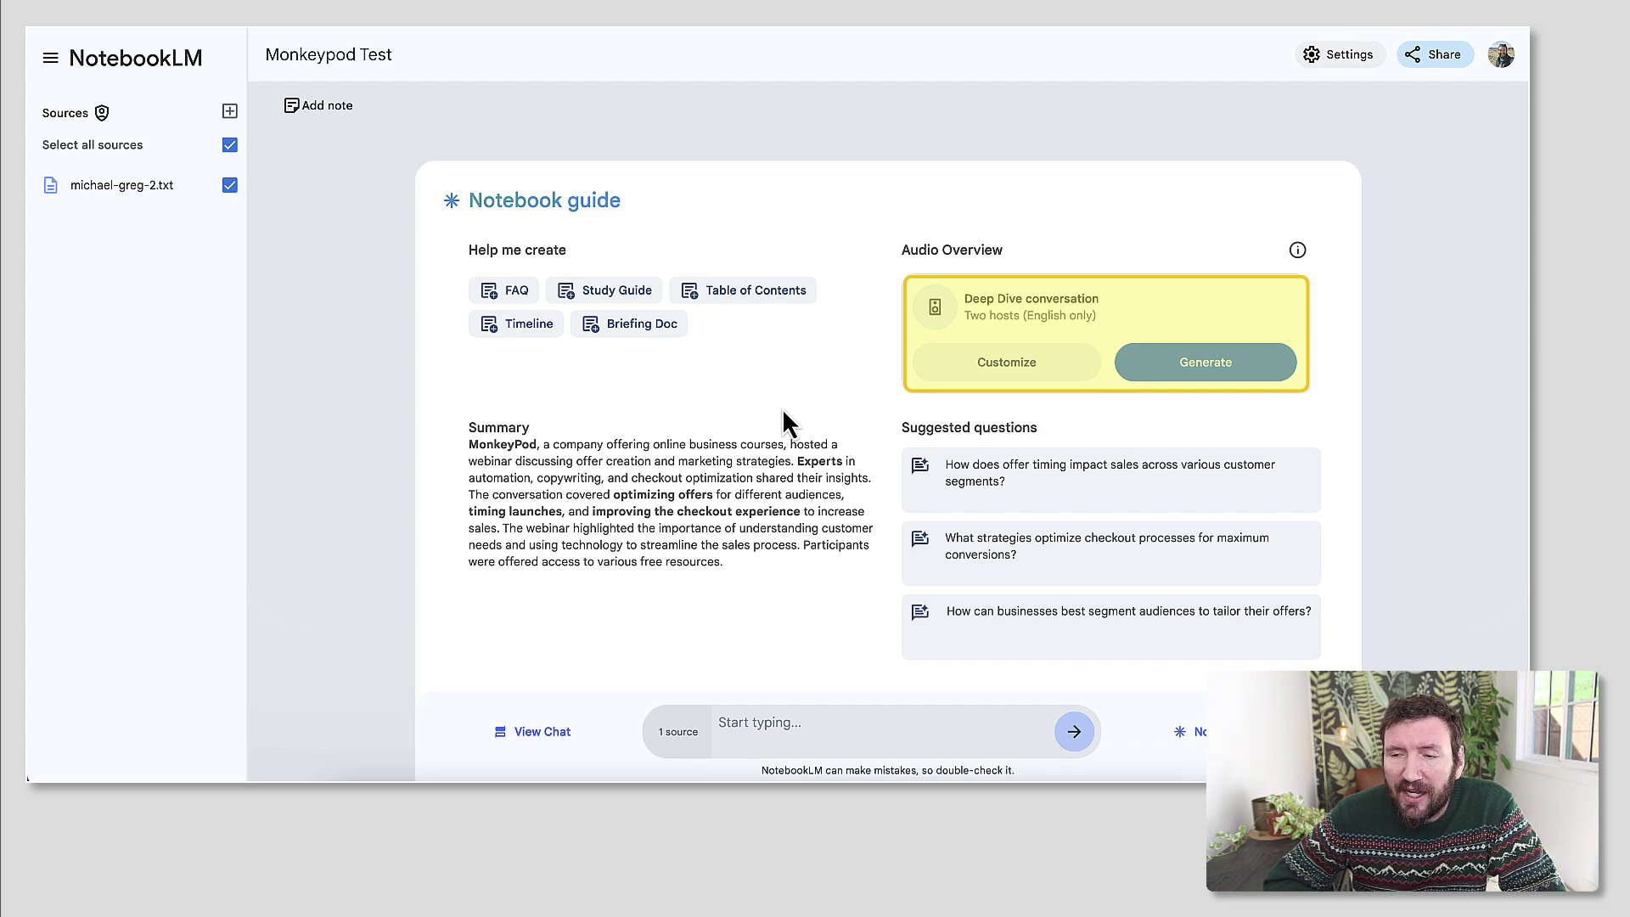
# Start the audio overview and generate the 'FAQ: Building Irresistible Offers' note, reviewing it.
pyautogui.click(1154, 362)
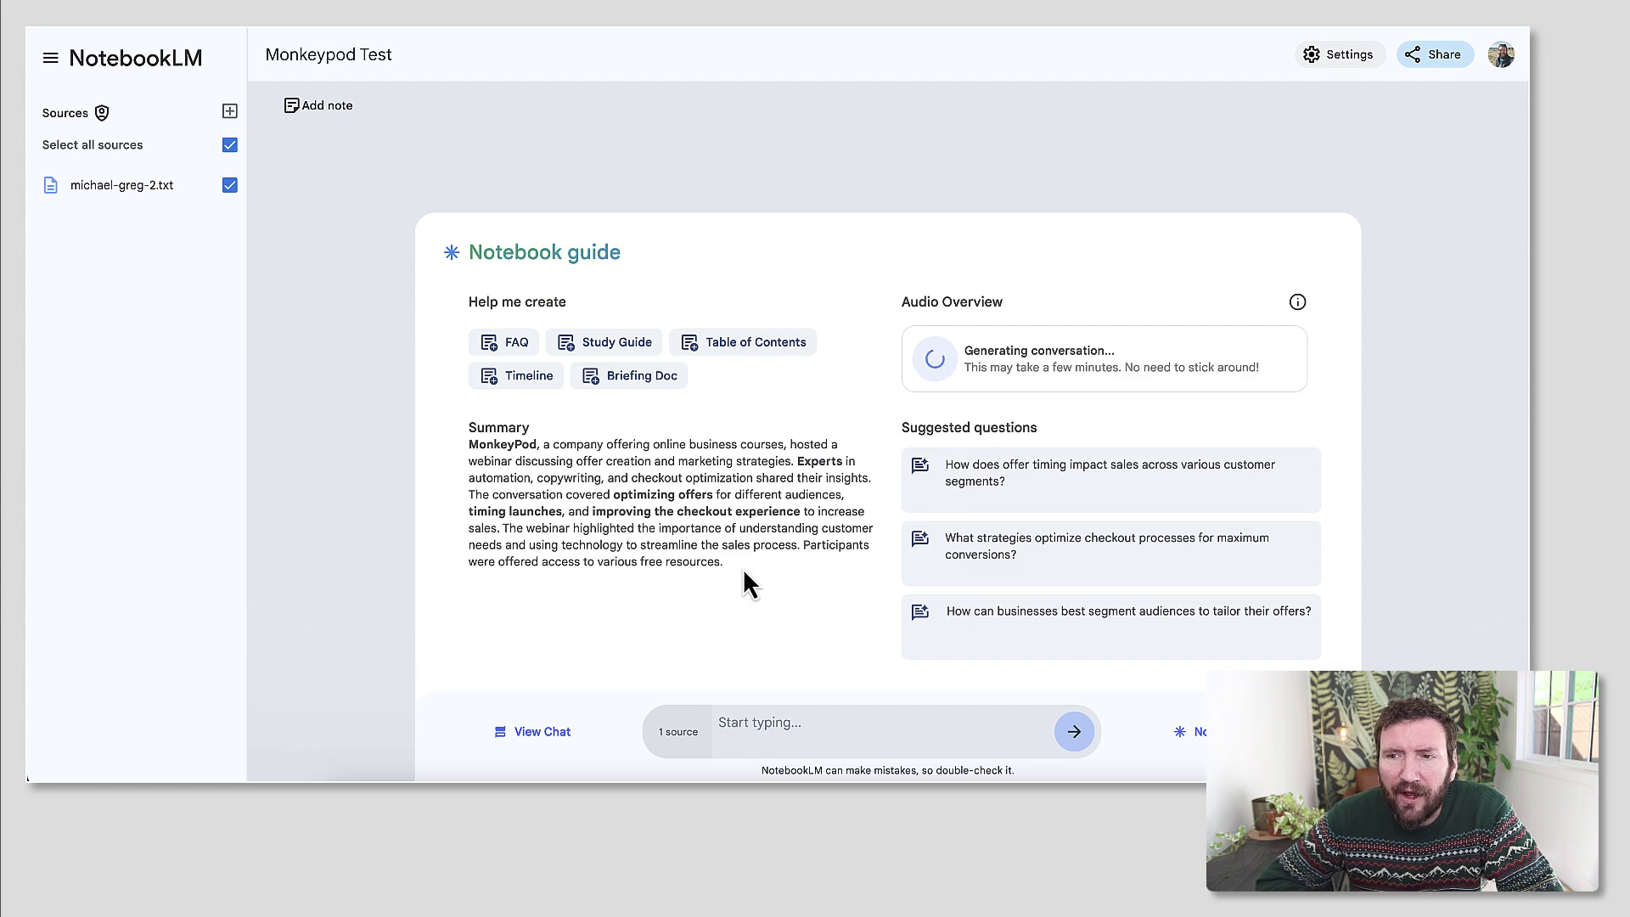
pyautogui.click(518, 338)
pyautogui.scroll(-4, 518, 334)
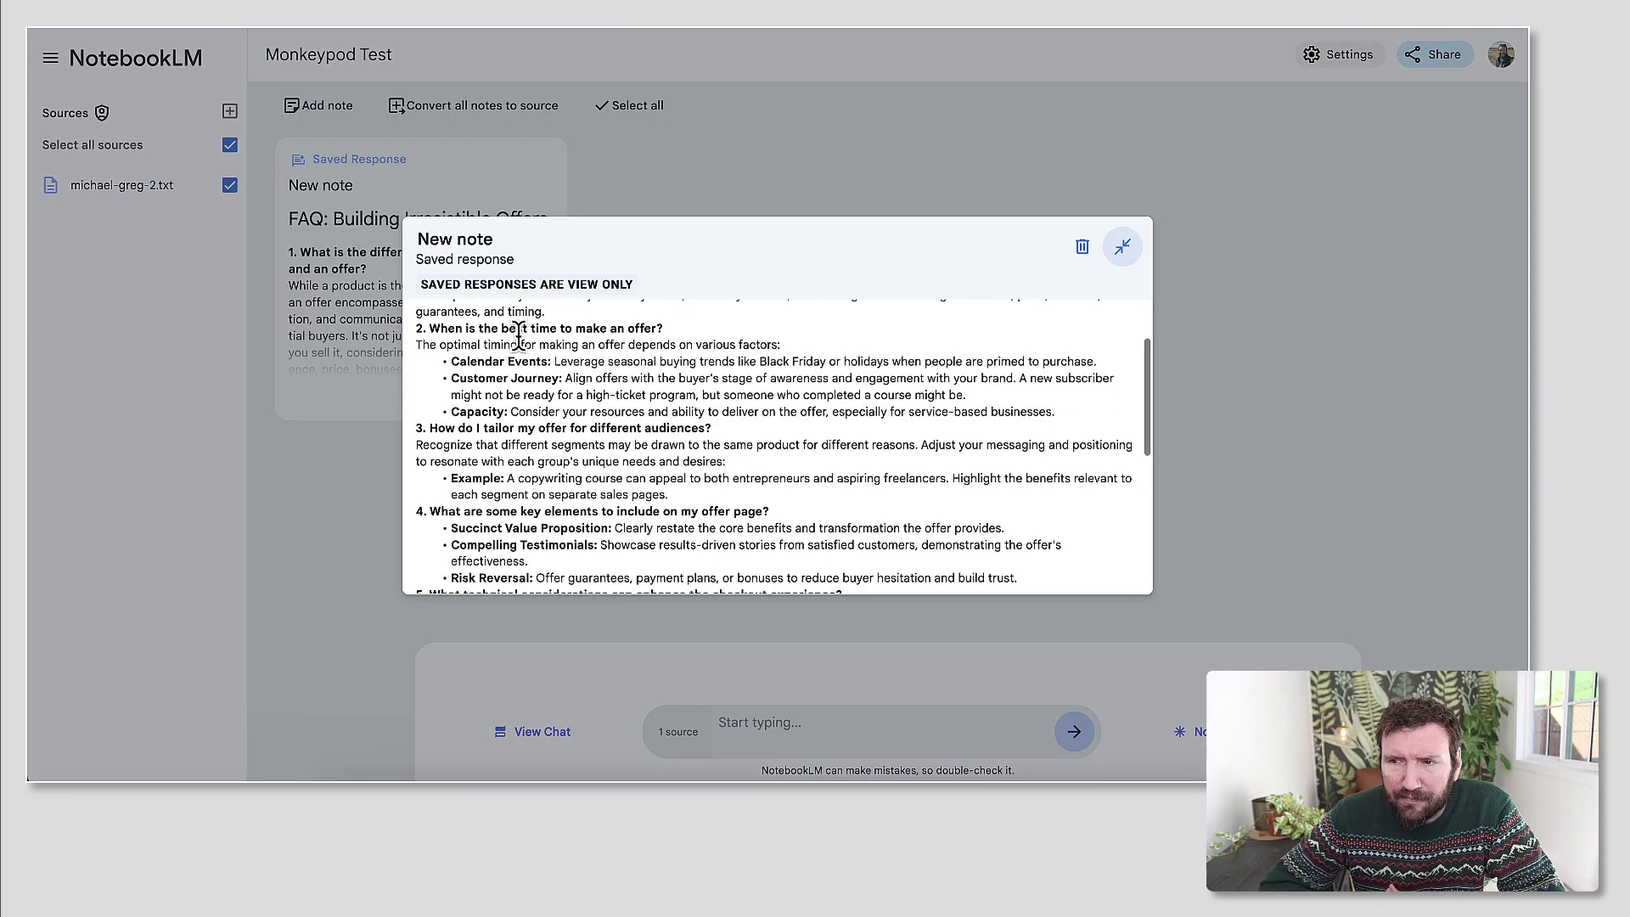
pyautogui.scroll(-5, 518, 335)
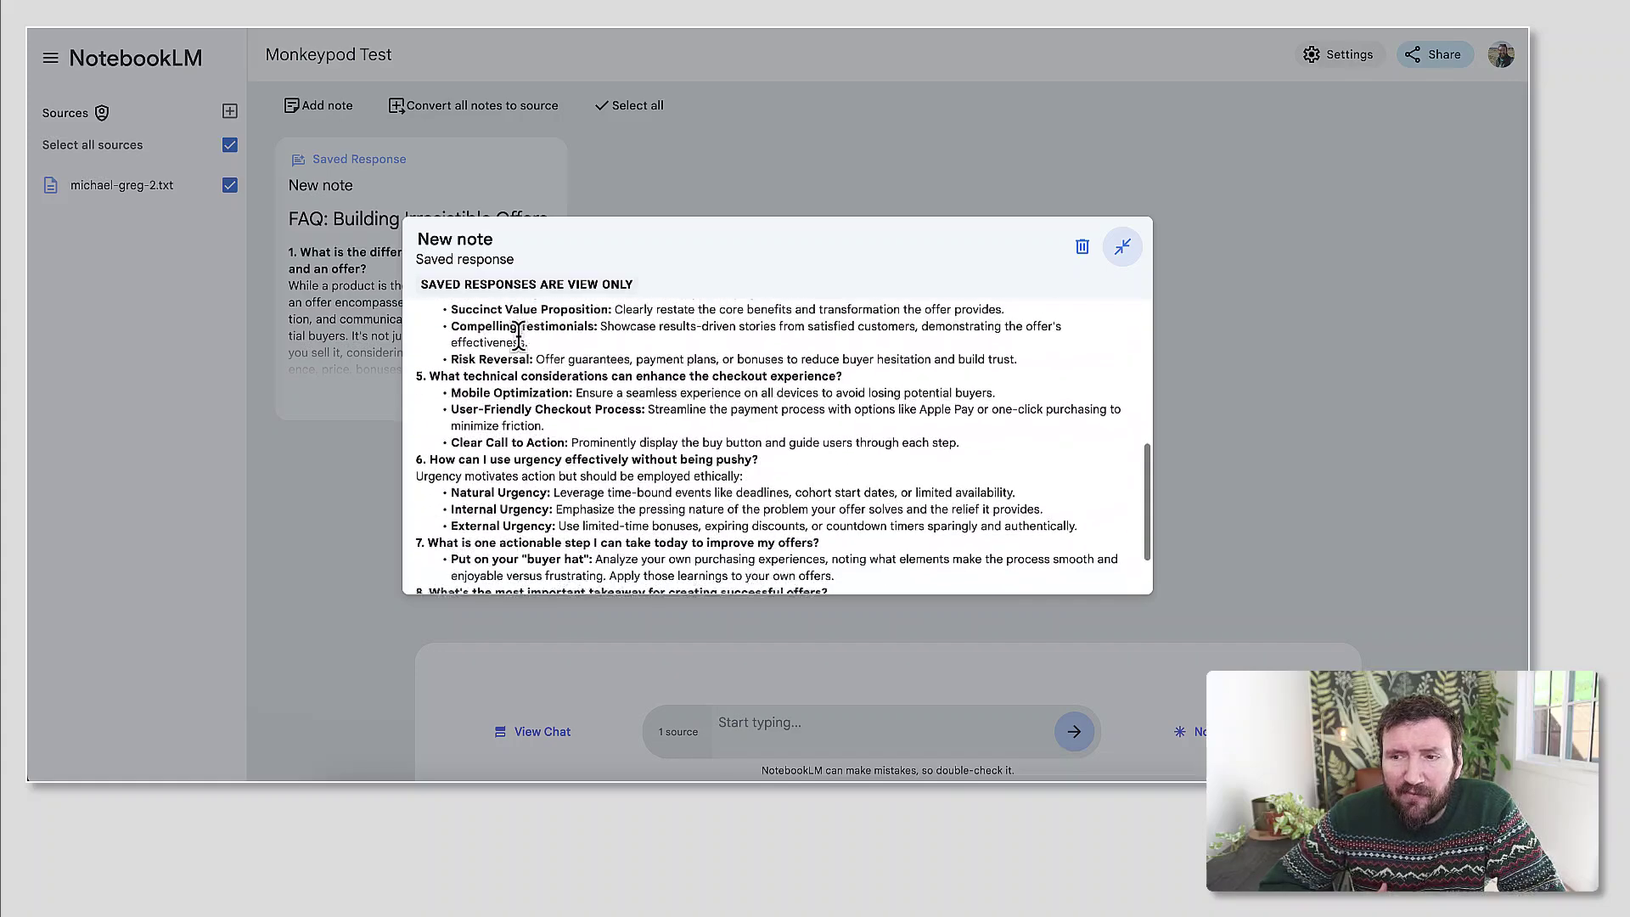
pyautogui.scroll(10, 518, 336)
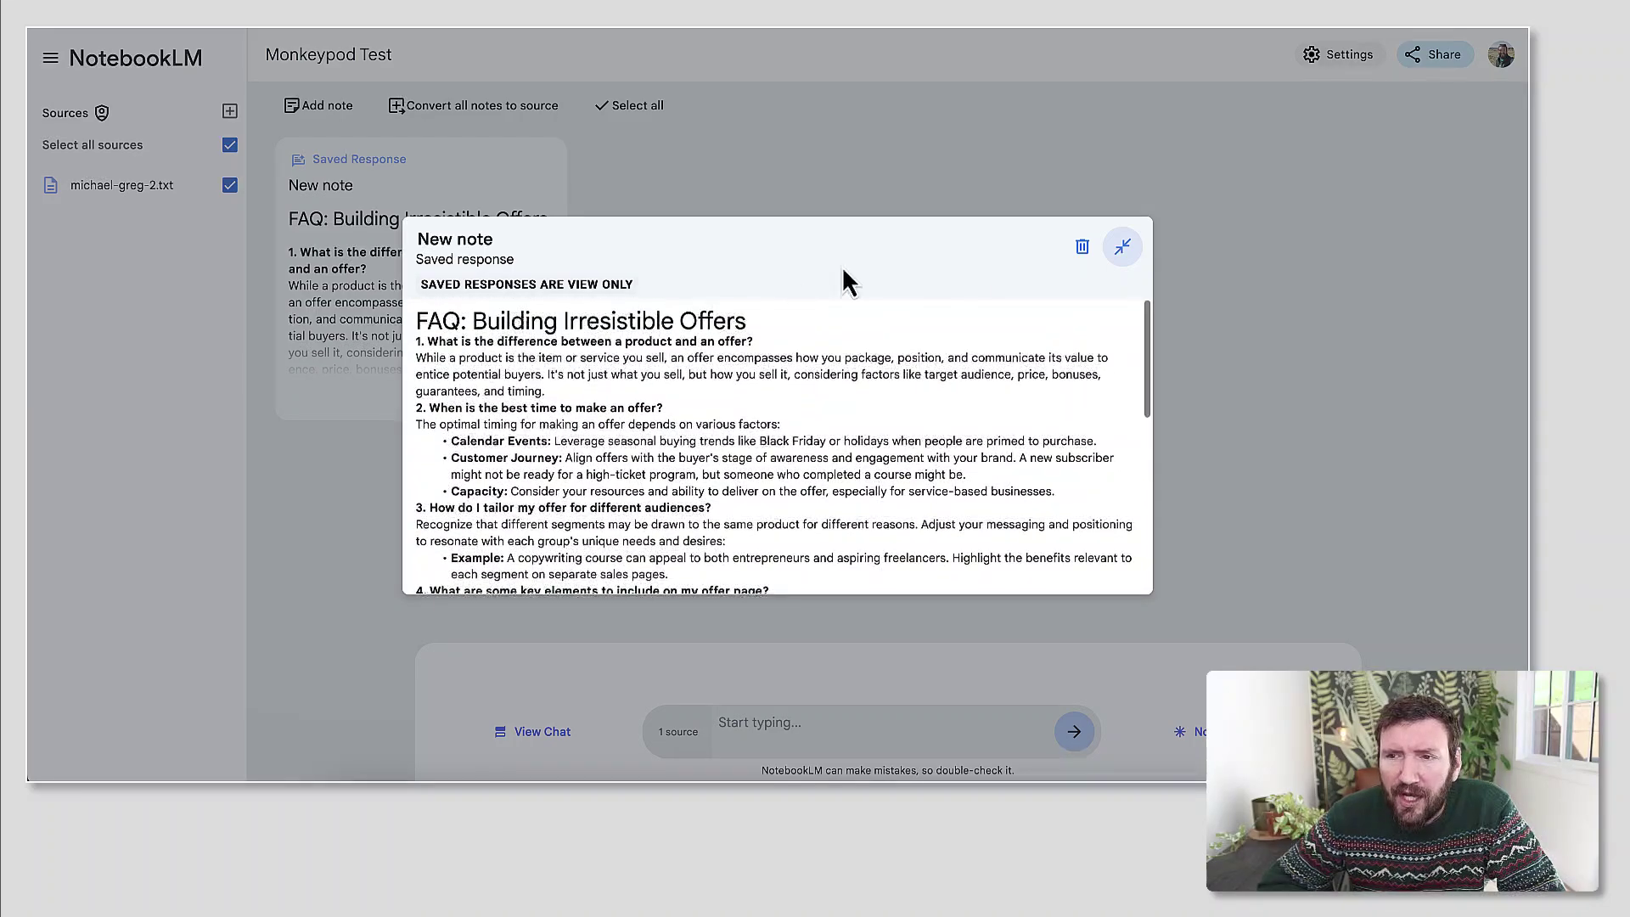
pyautogui.click(1211, 364)
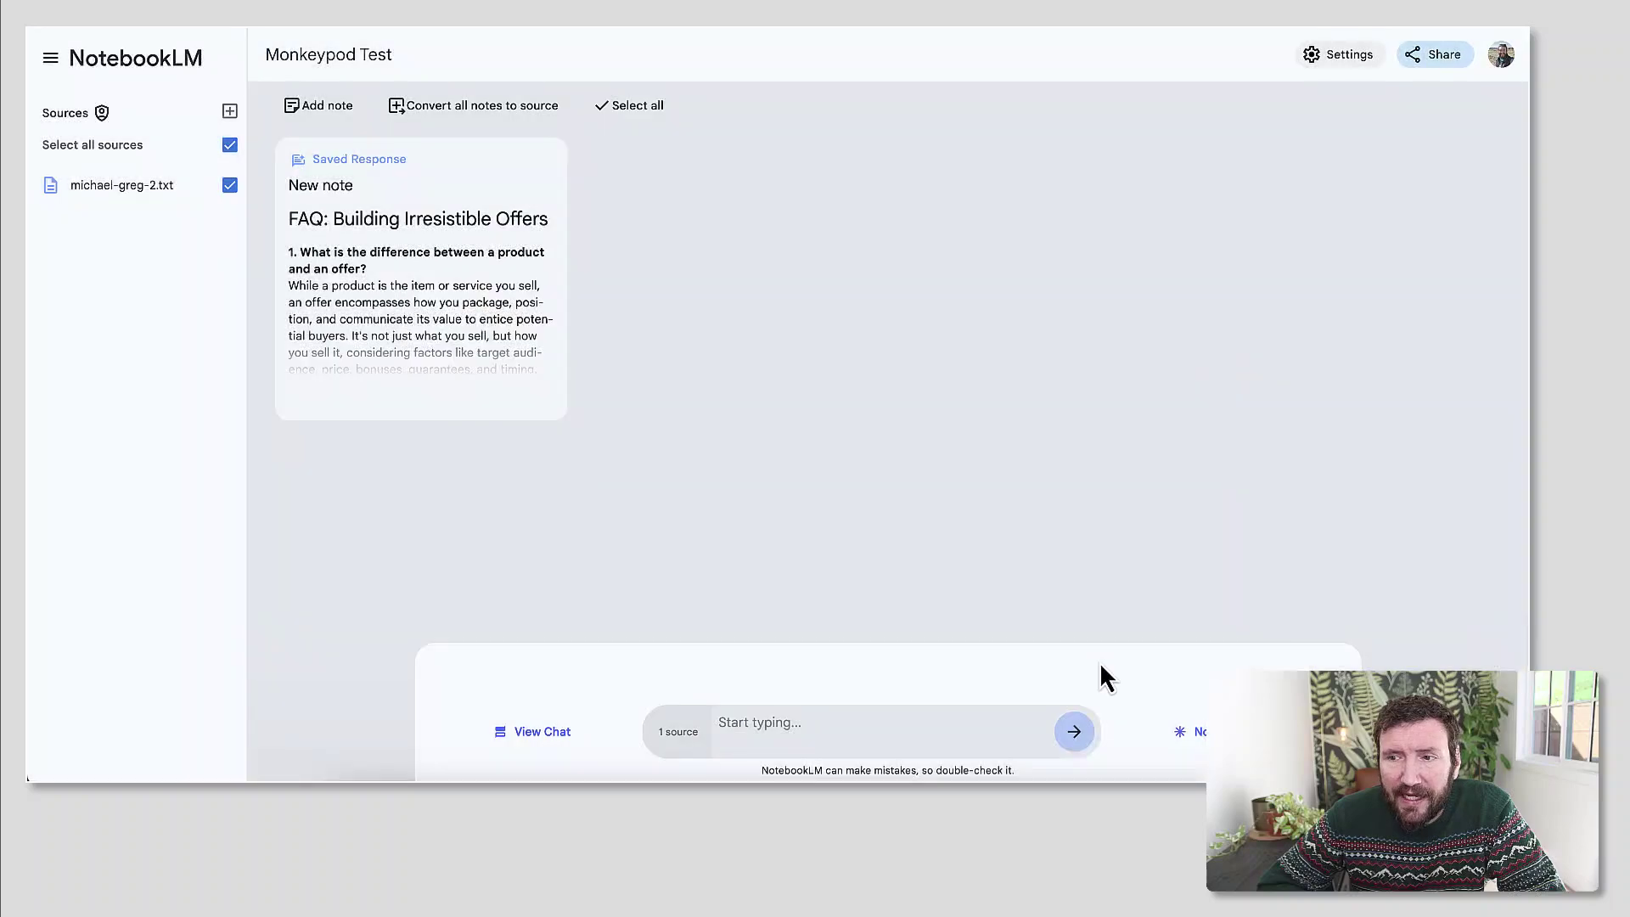
pyautogui.click(1199, 732)
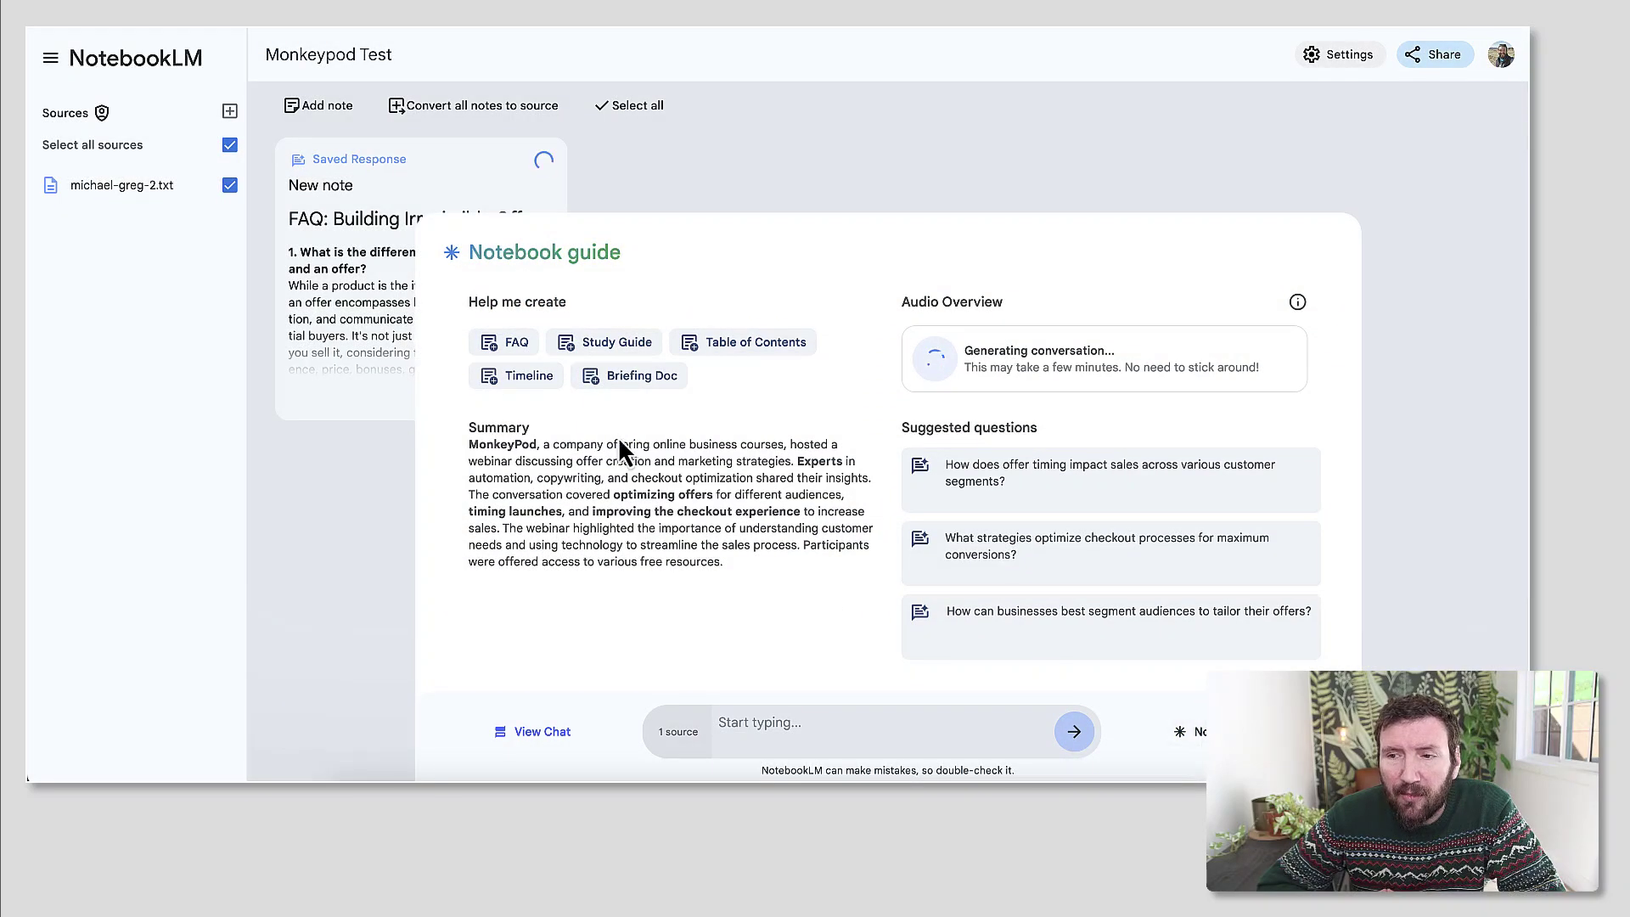
pyautogui.click(540, 376)
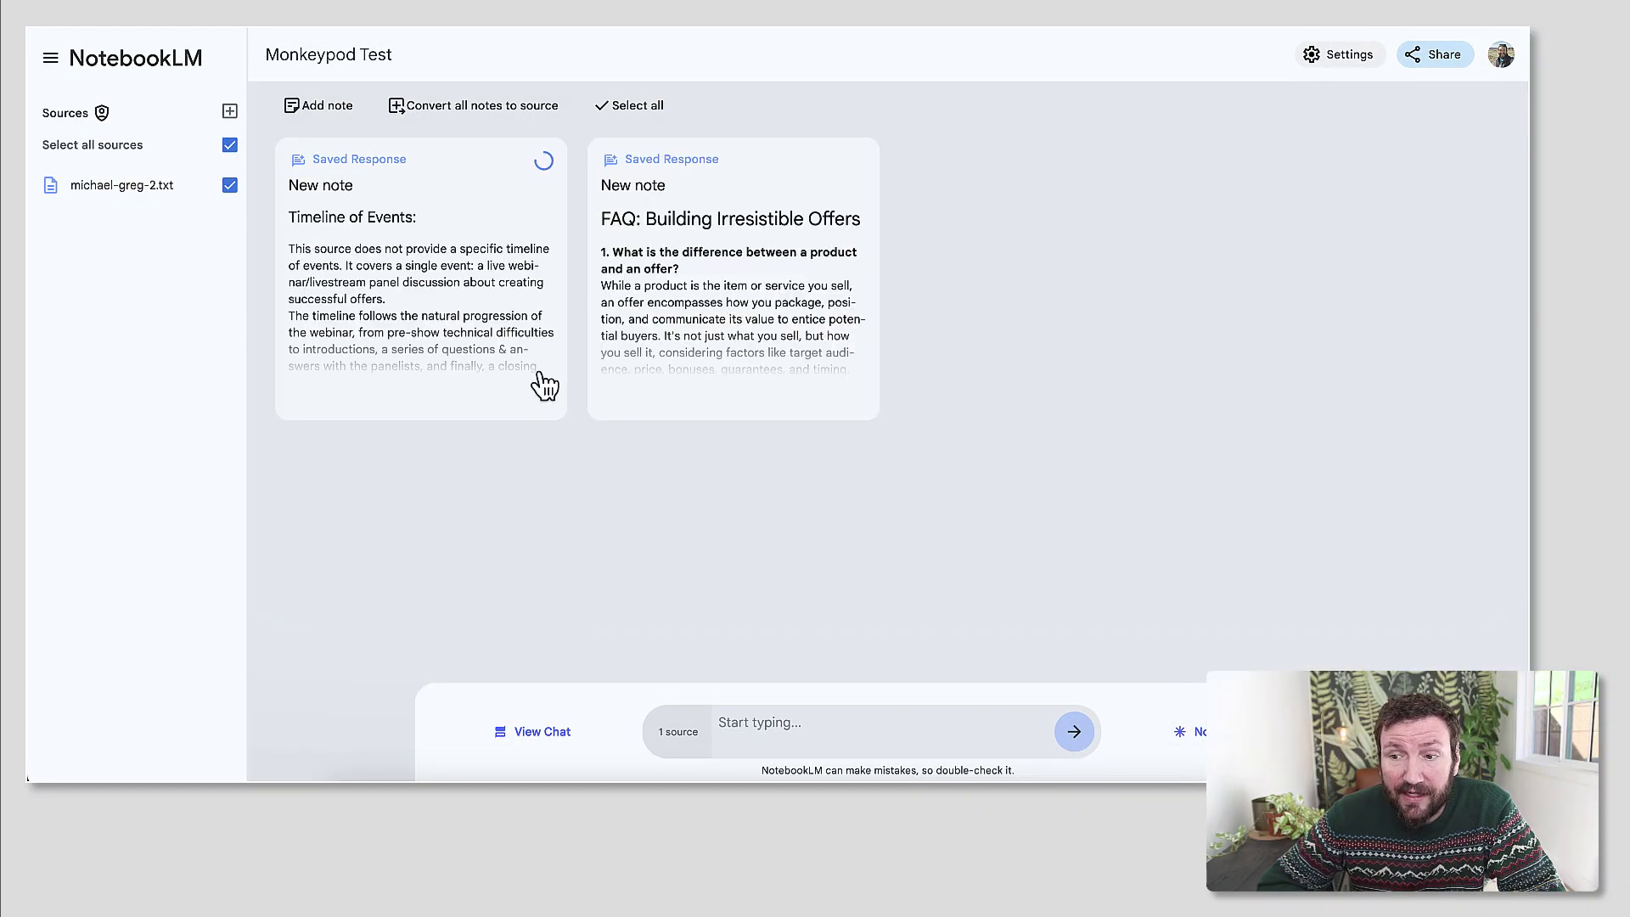
pyautogui.click(538, 373)
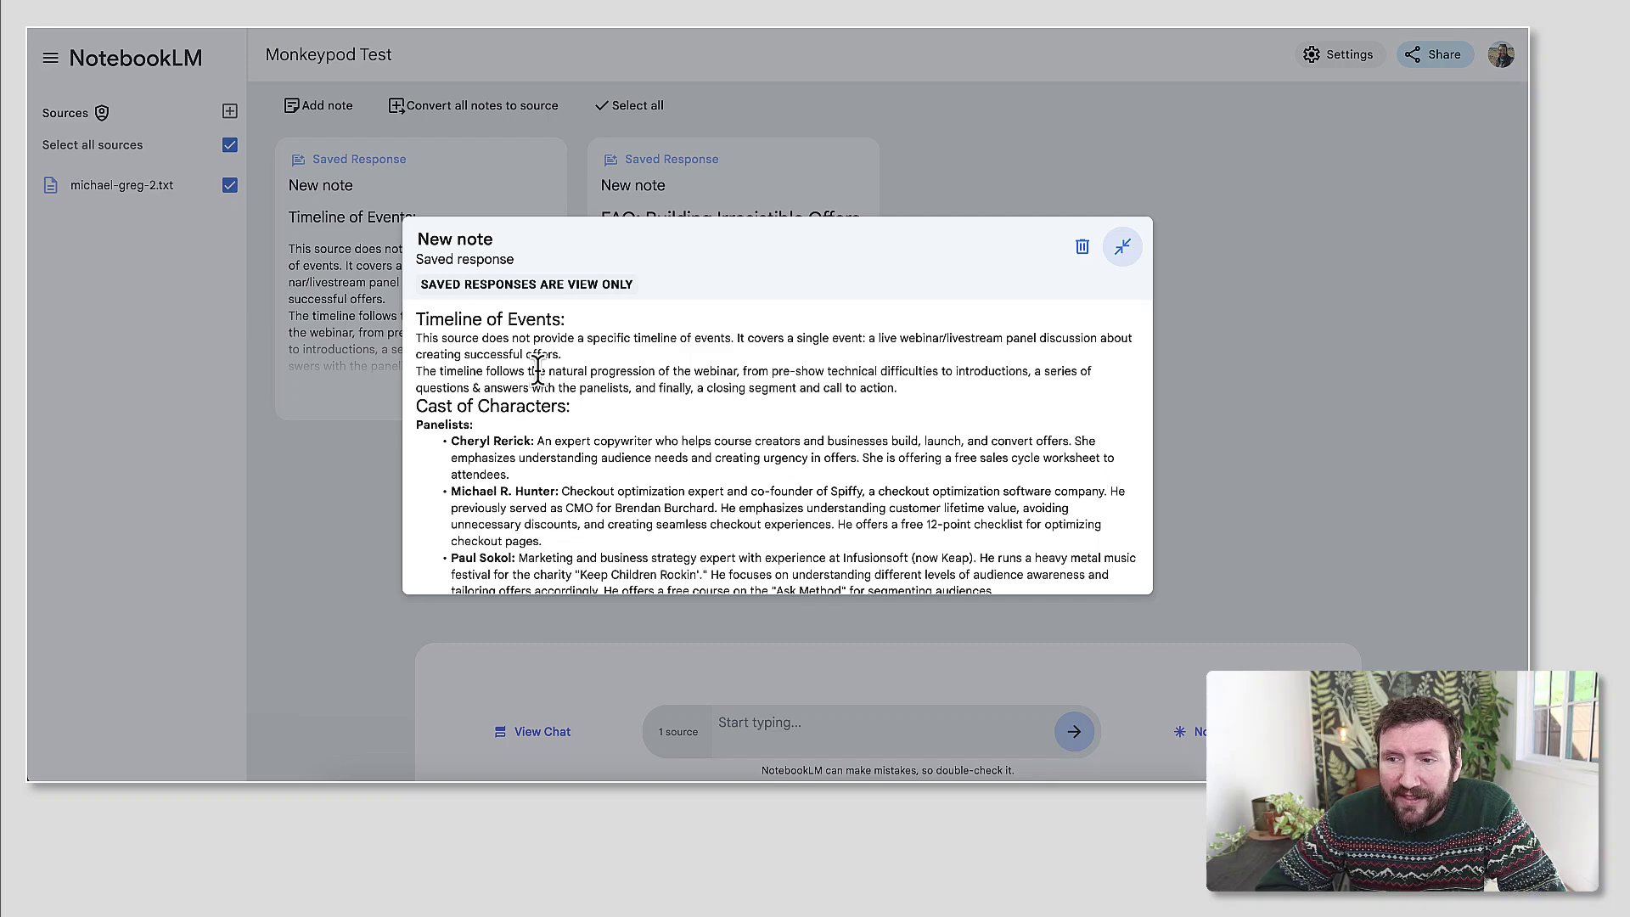
pyautogui.scroll(-2, 538, 371)
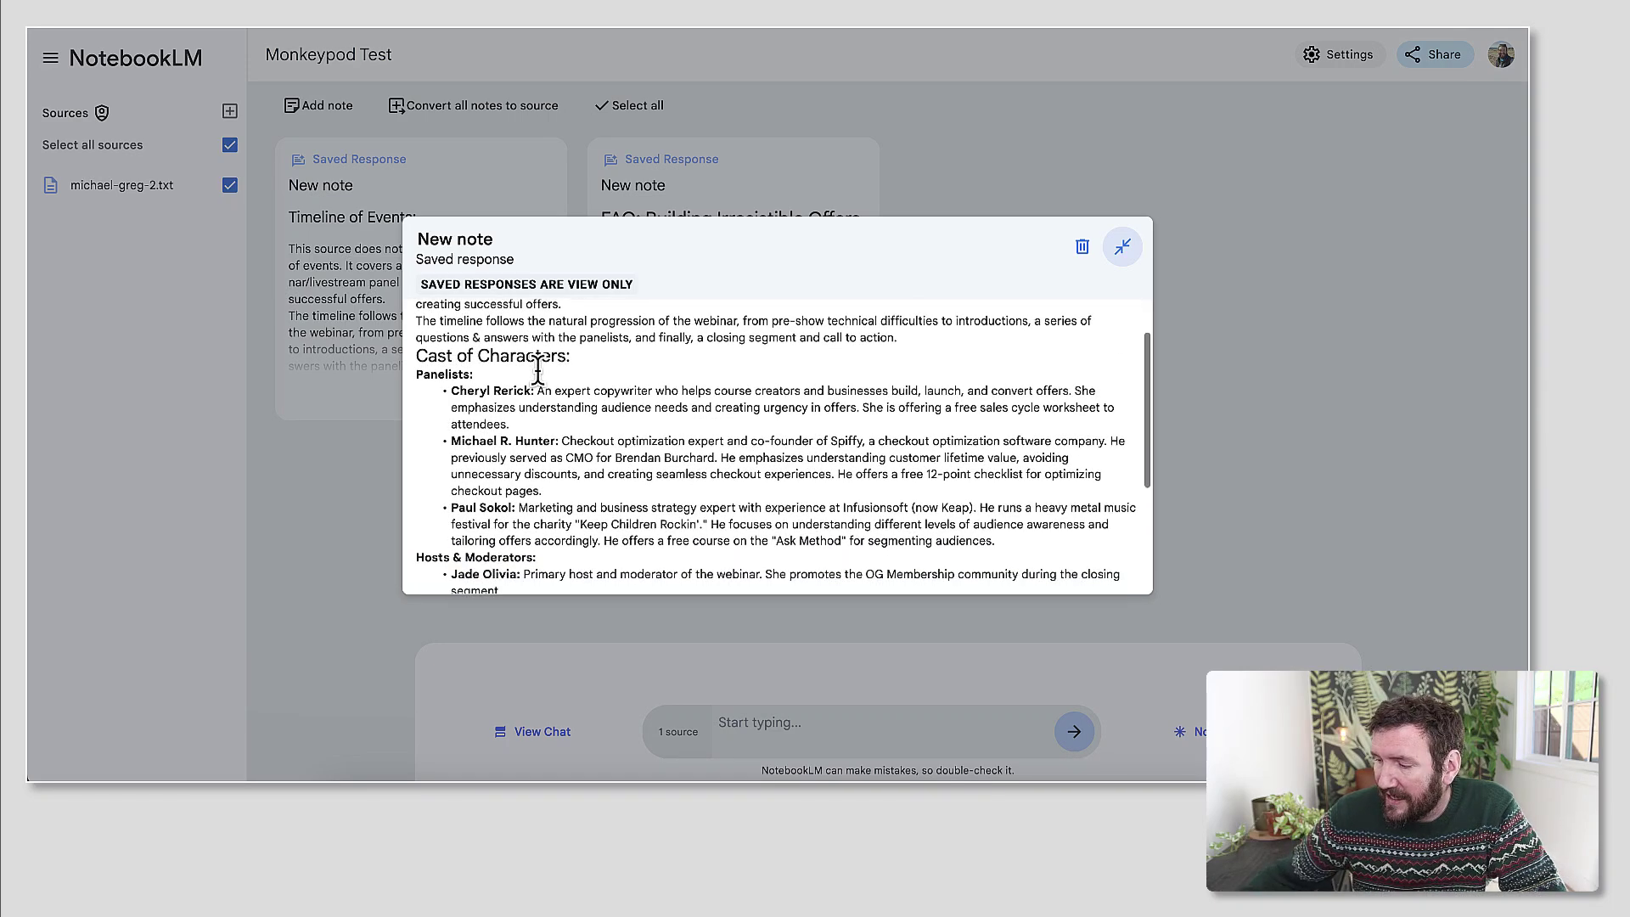
pyautogui.scroll(-3, 538, 371)
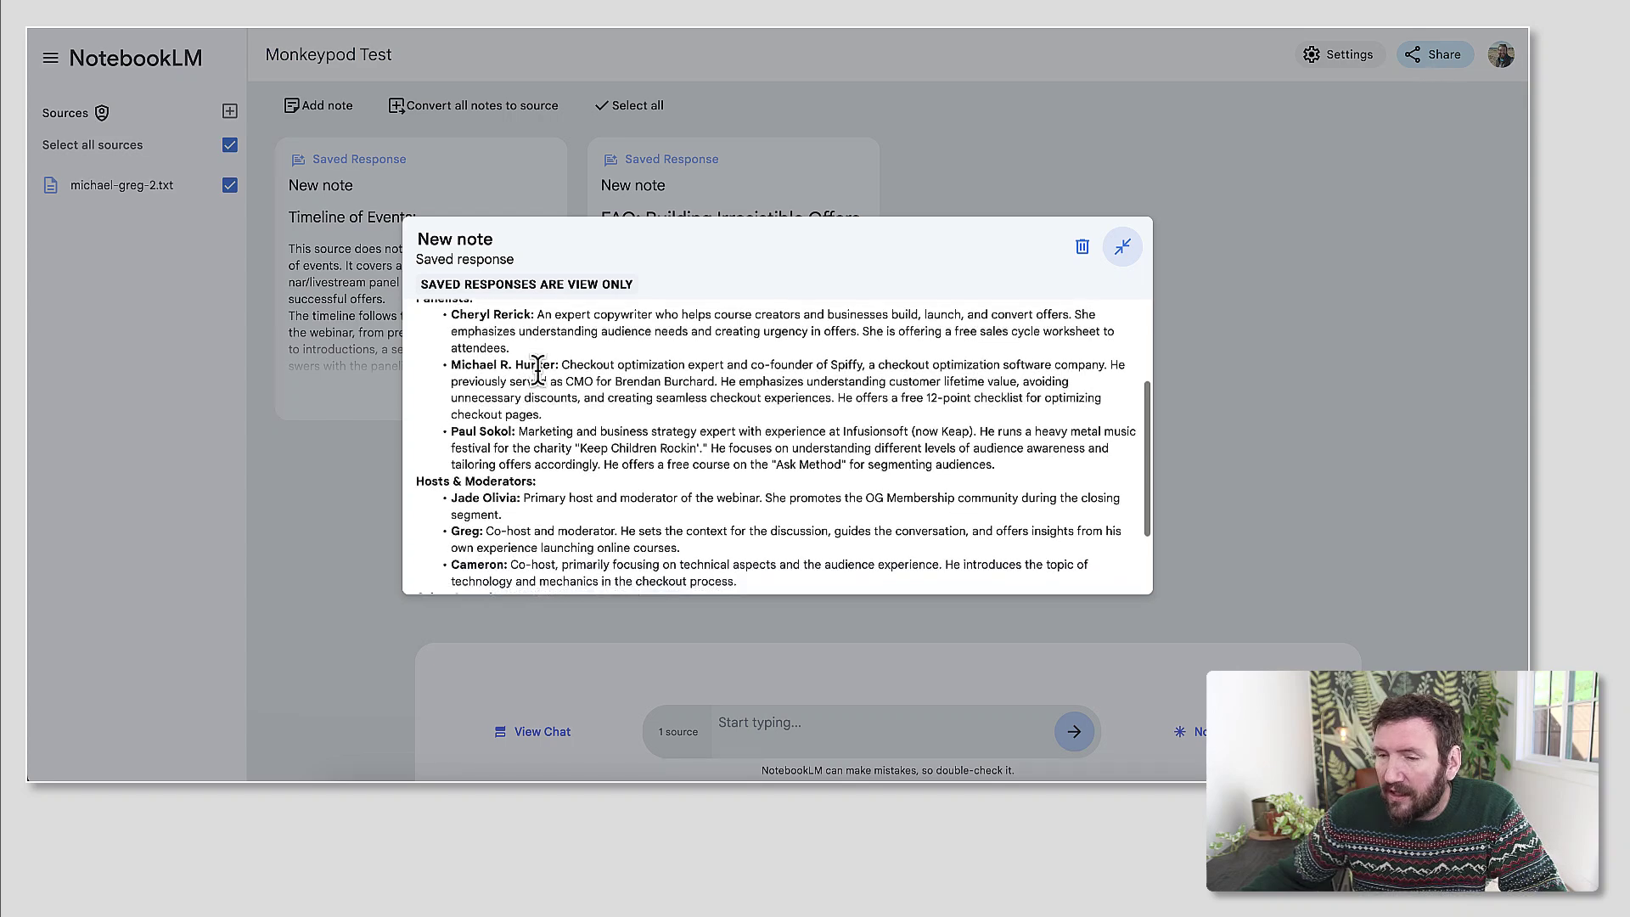
pyautogui.scroll(-2, 539, 371)
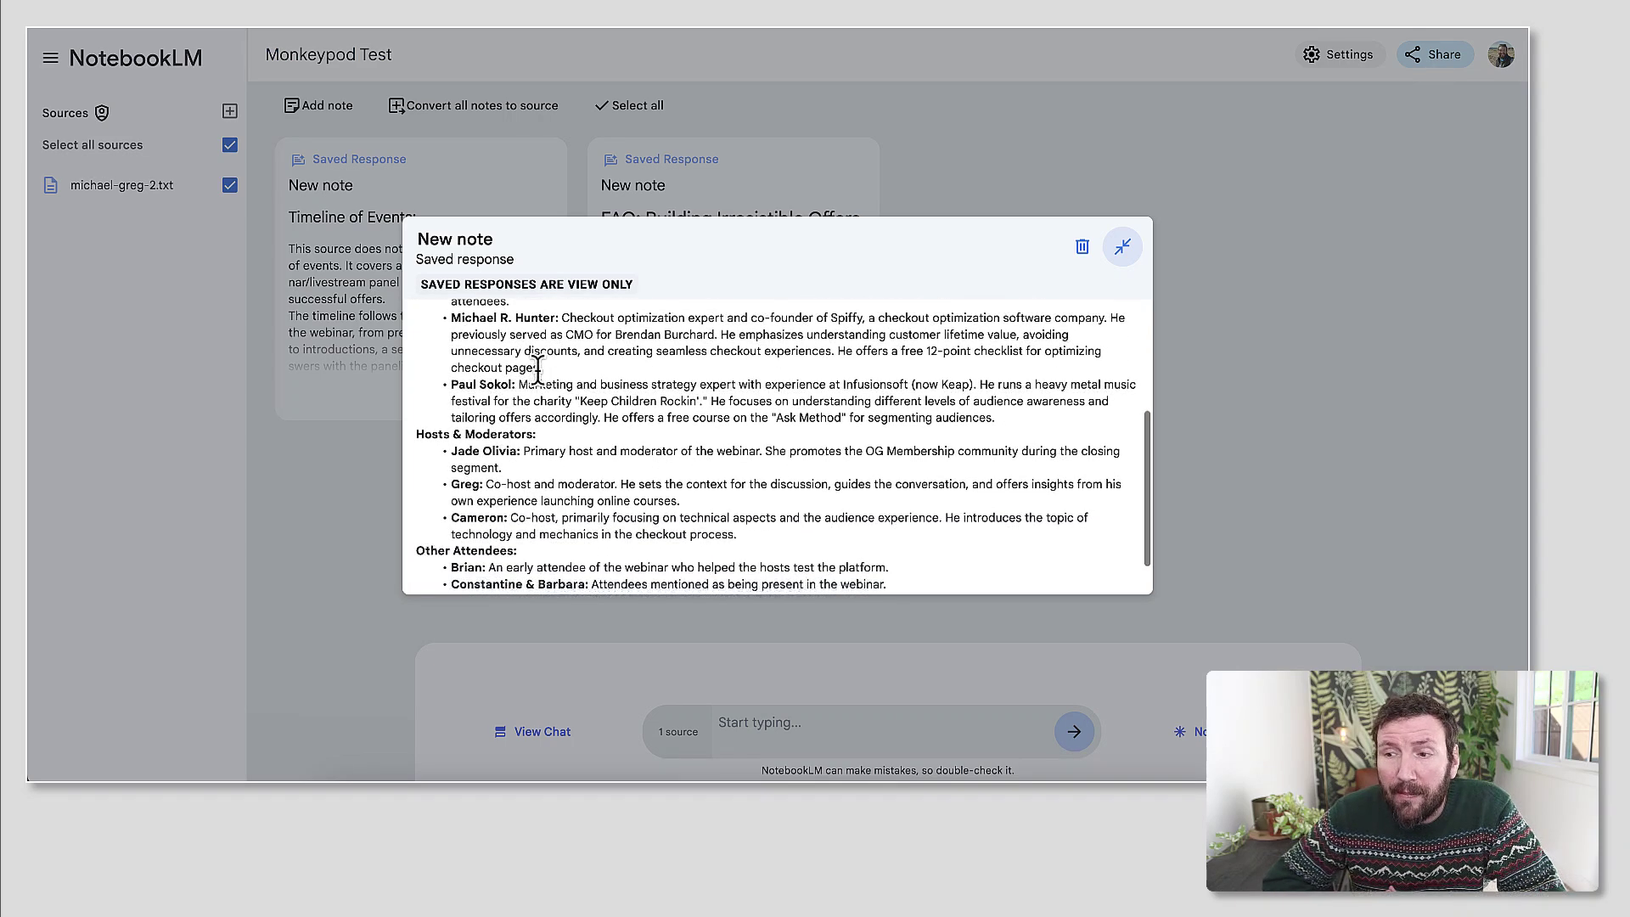
pyautogui.scroll(-2, 538, 371)
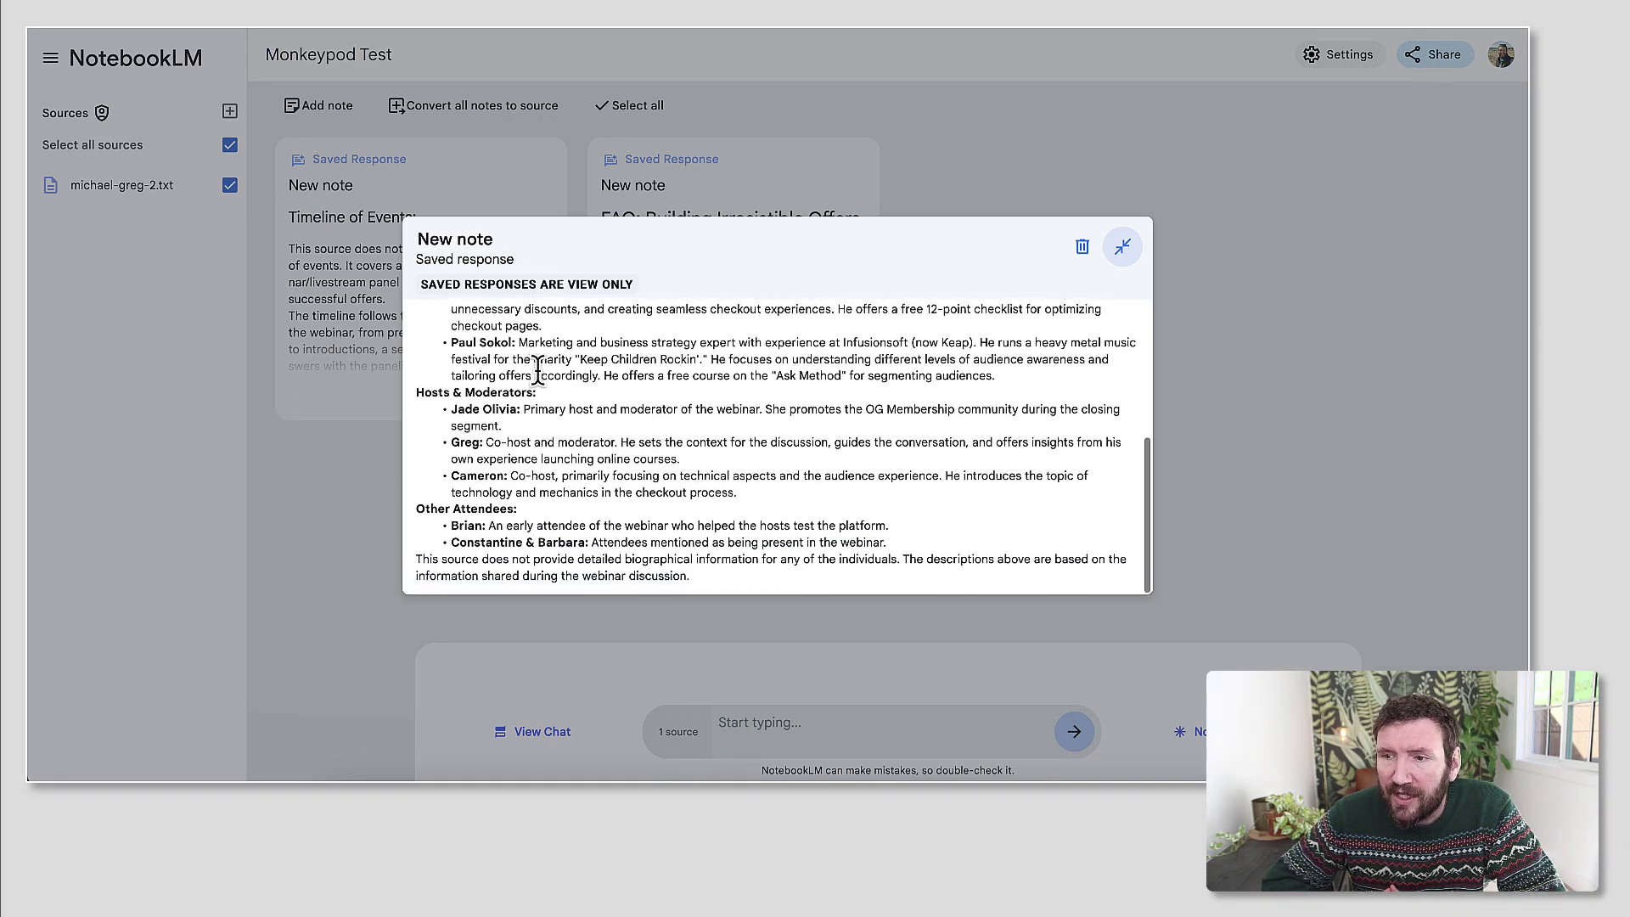
# Generate the 'Offers: More Than Just Products' briefing doc note and read through it.
pyautogui.click(1192, 463)
pyautogui.click(1189, 732)
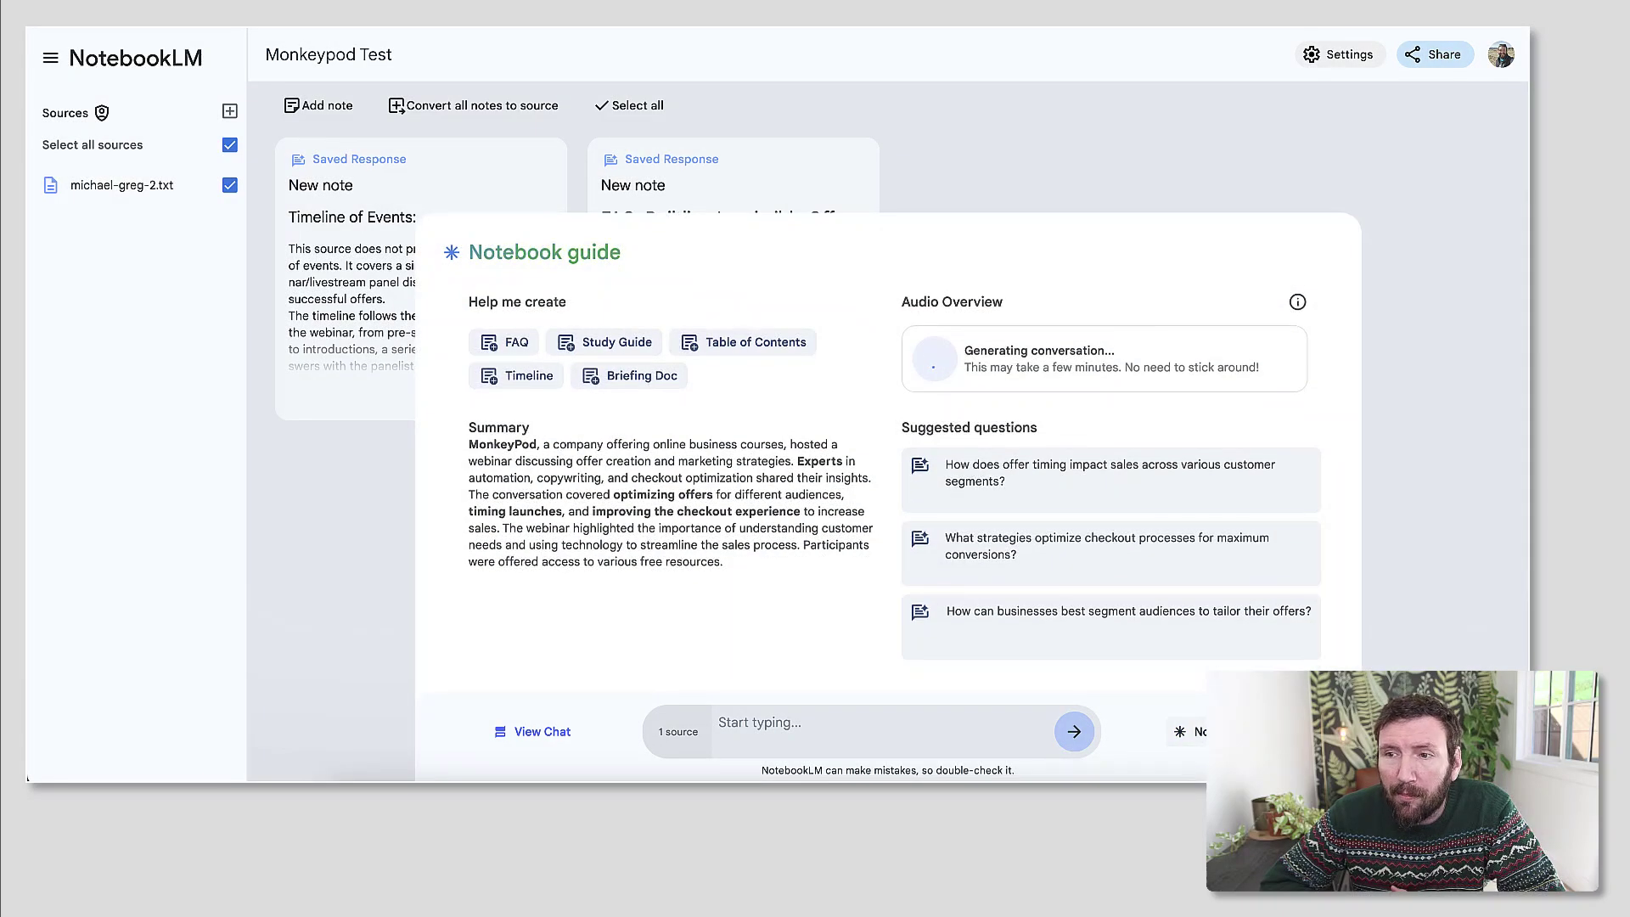
pyautogui.click(671, 379)
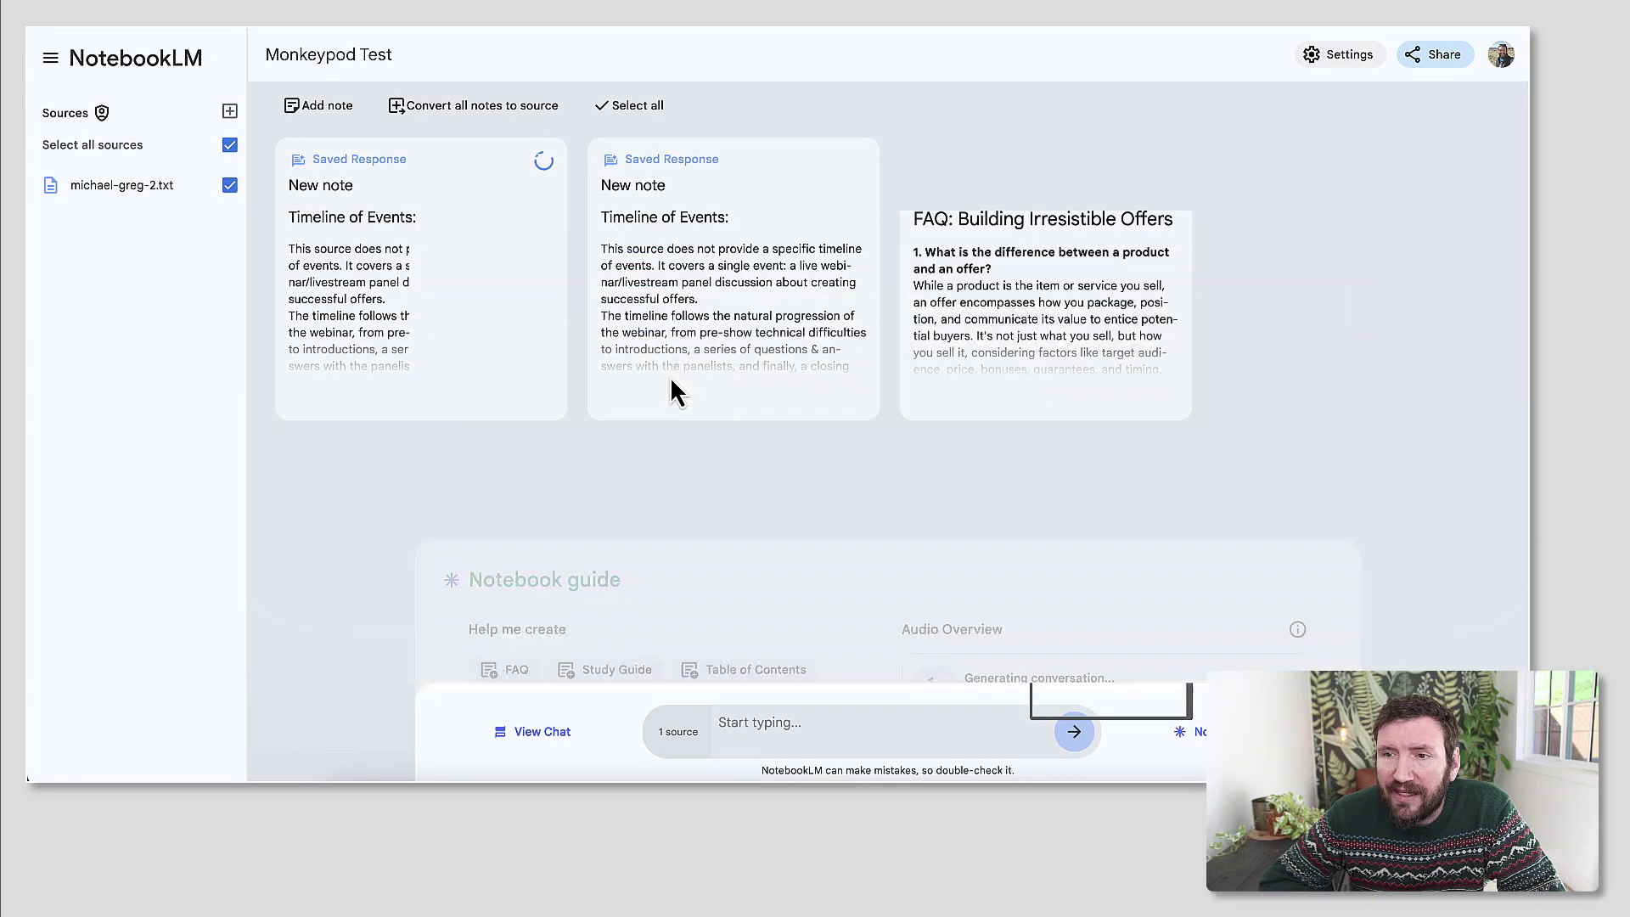
pyautogui.click(670, 376)
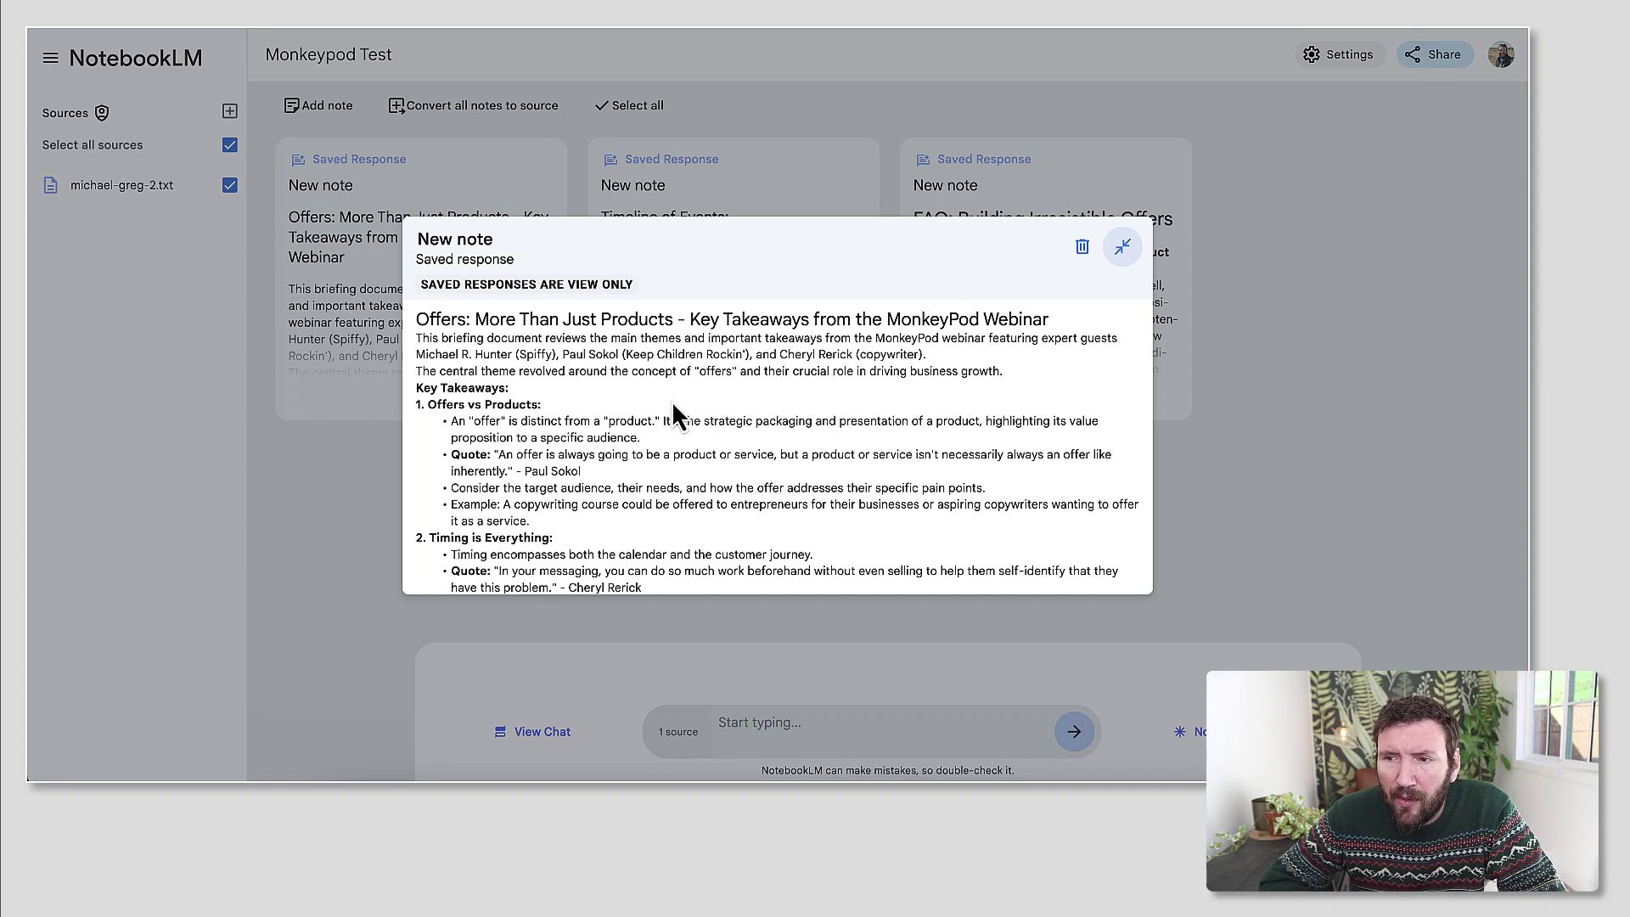
pyautogui.scroll(-2, 675, 412)
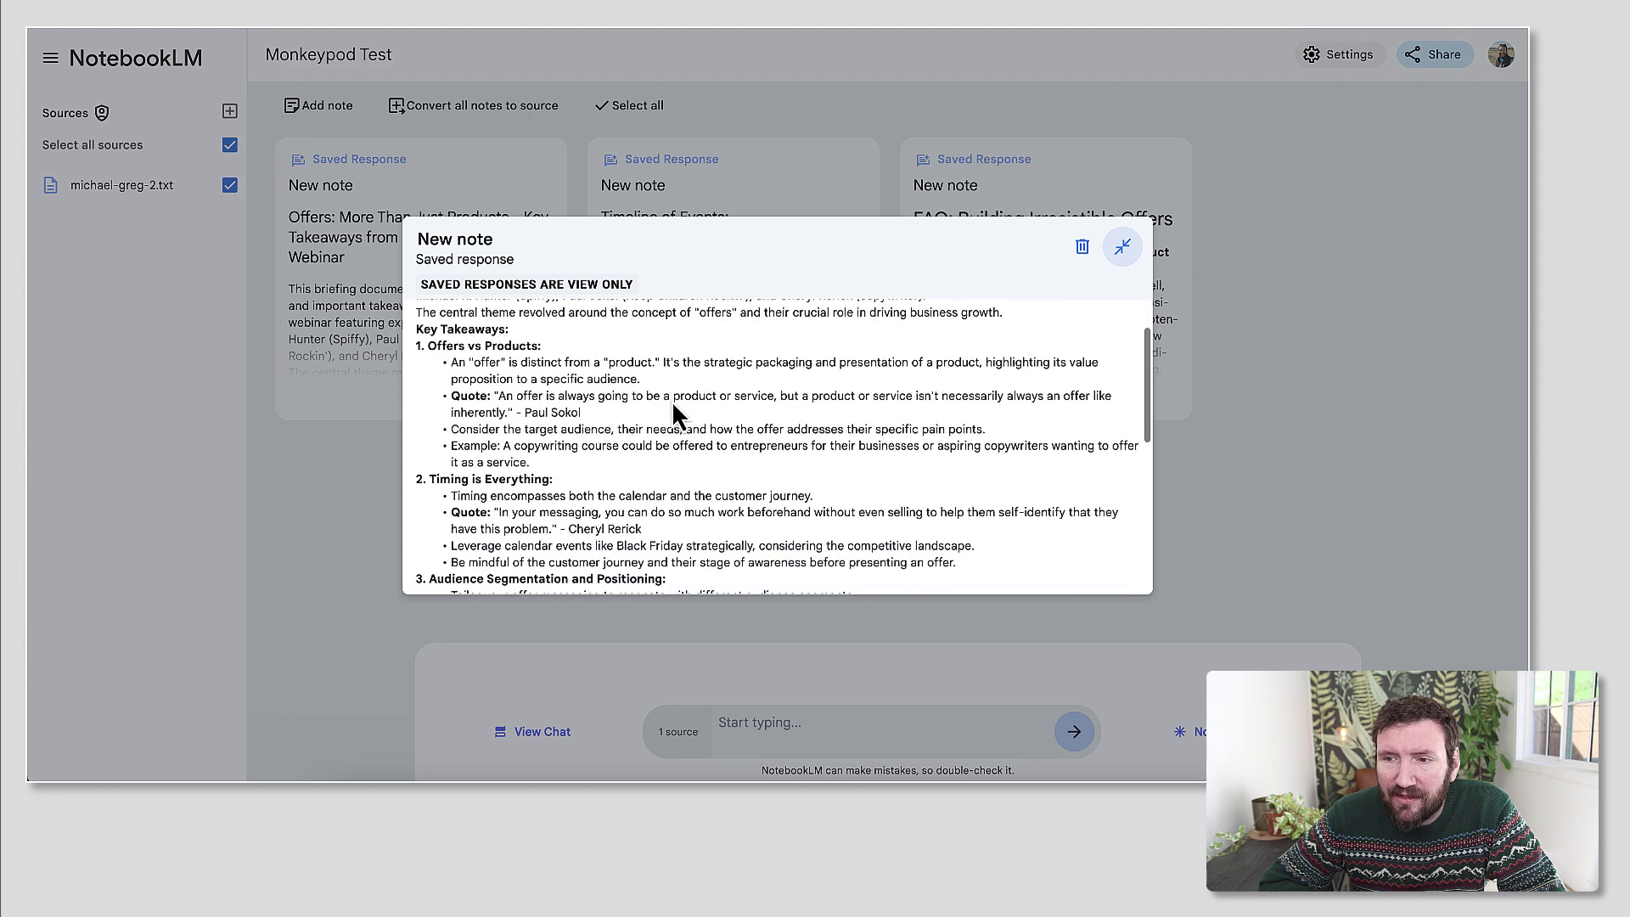
pyautogui.scroll(-3, 672, 404)
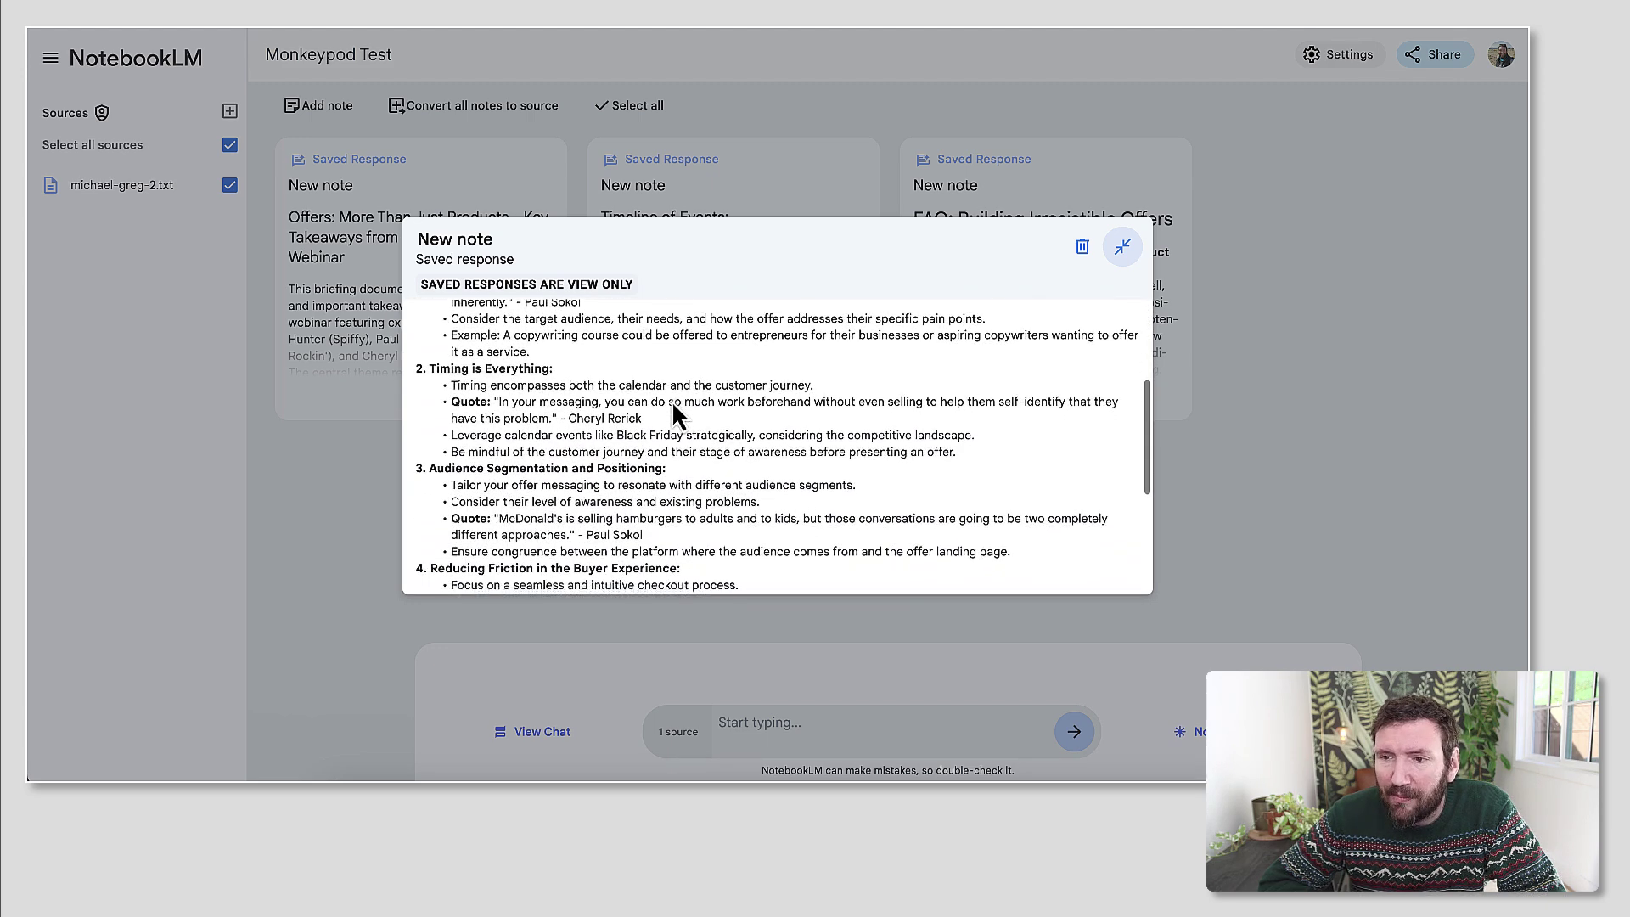
pyautogui.scroll(-3, 673, 404)
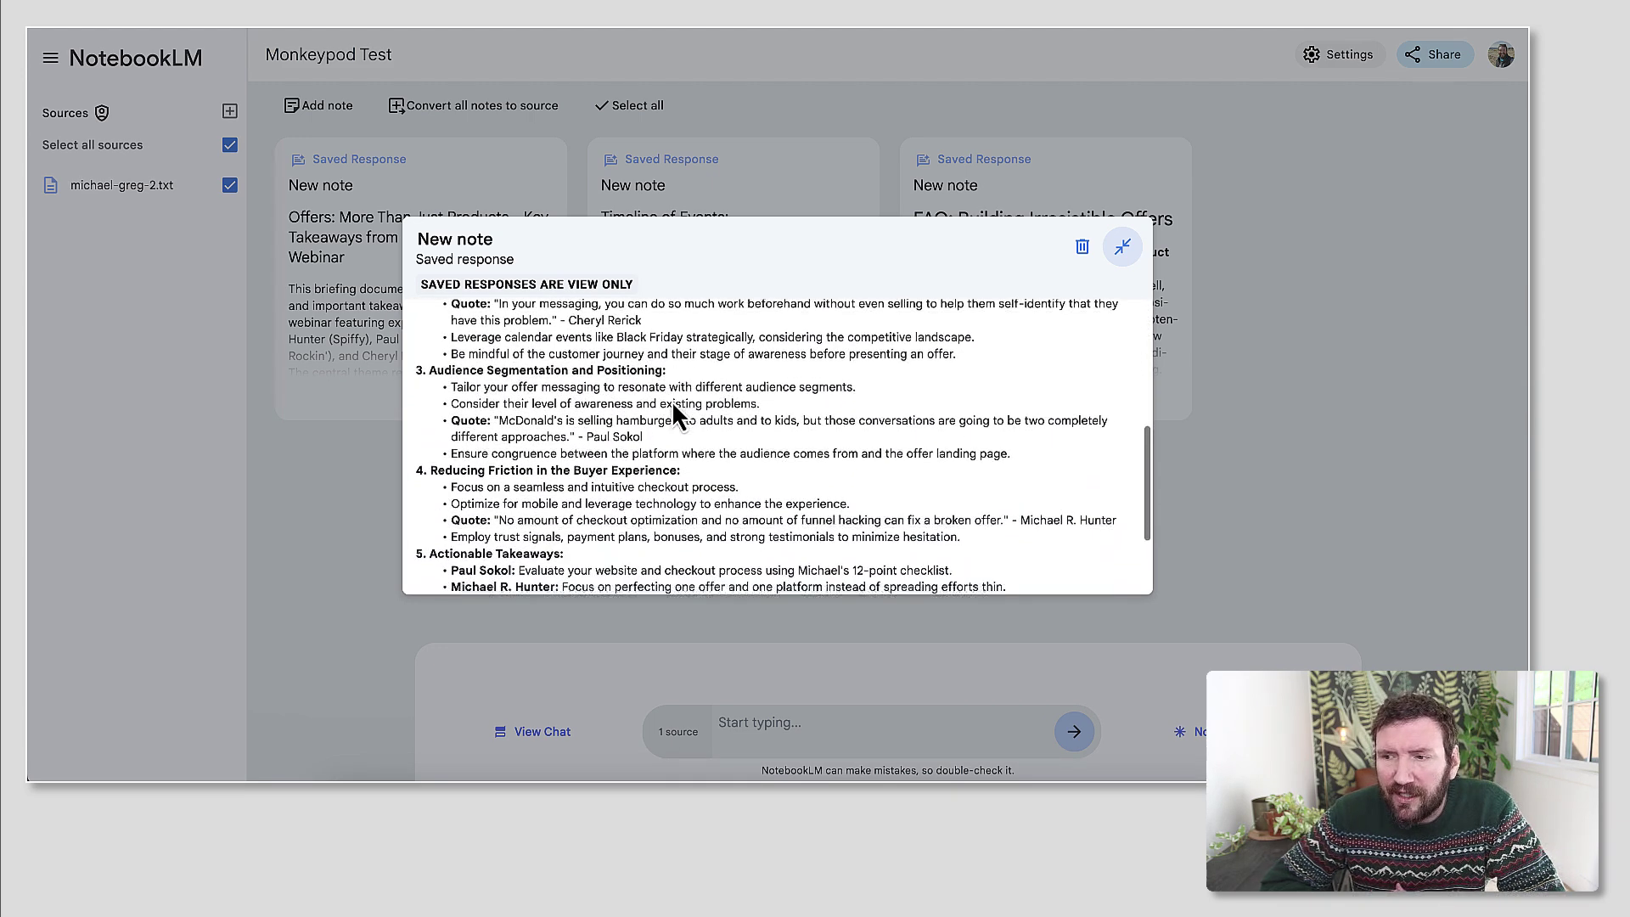
pyautogui.scroll(-3, 672, 411)
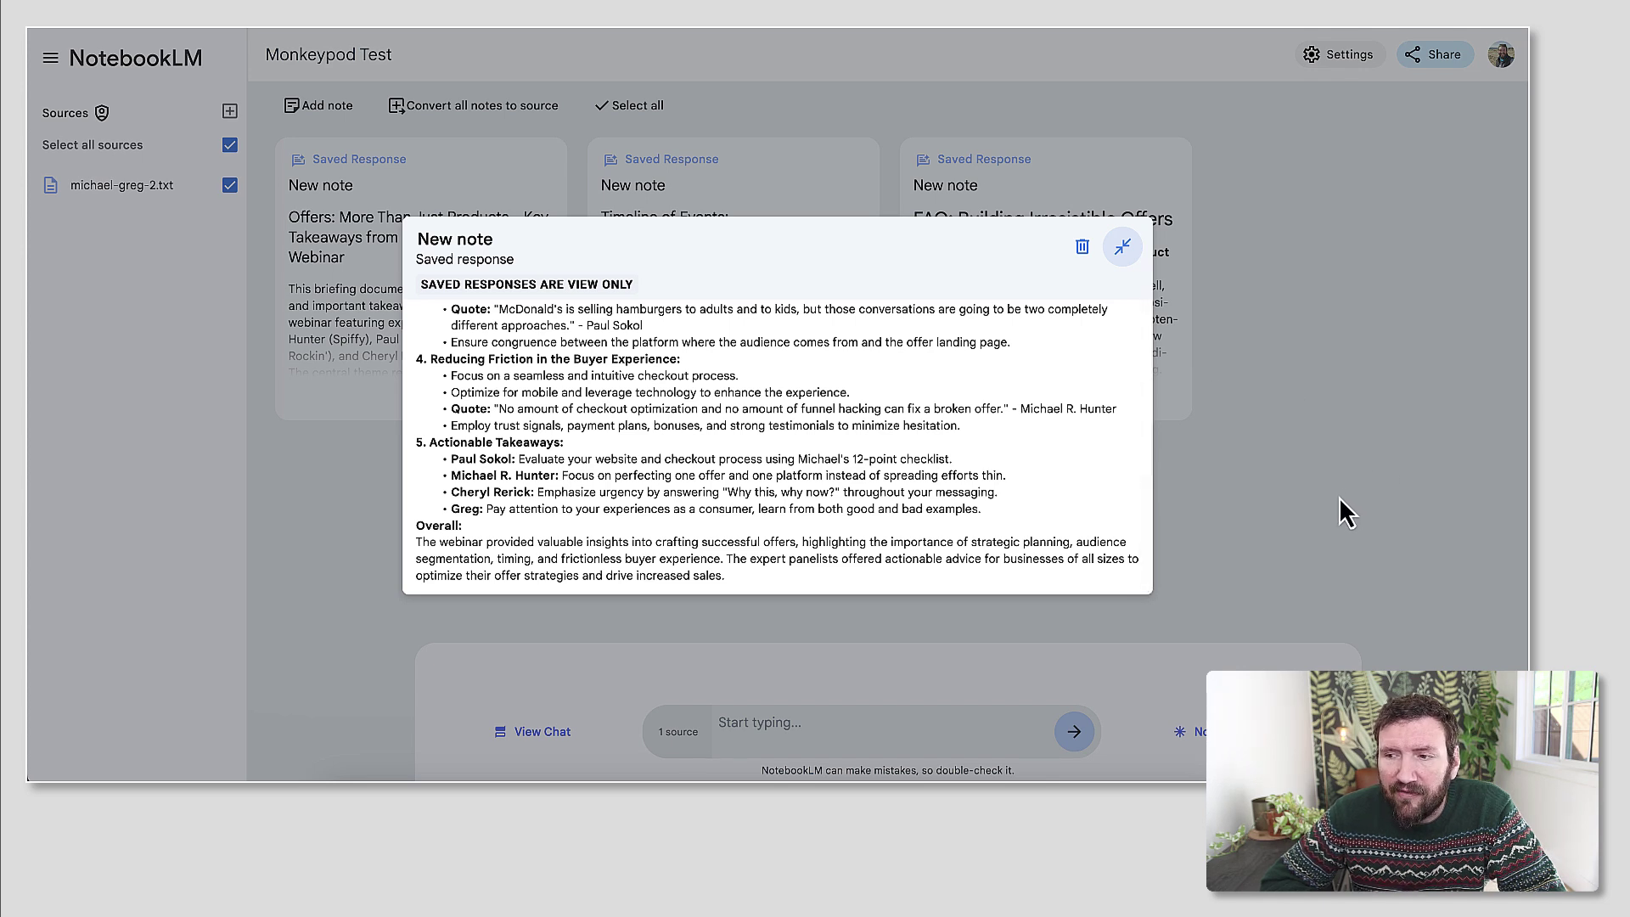
pyautogui.click(1246, 501)
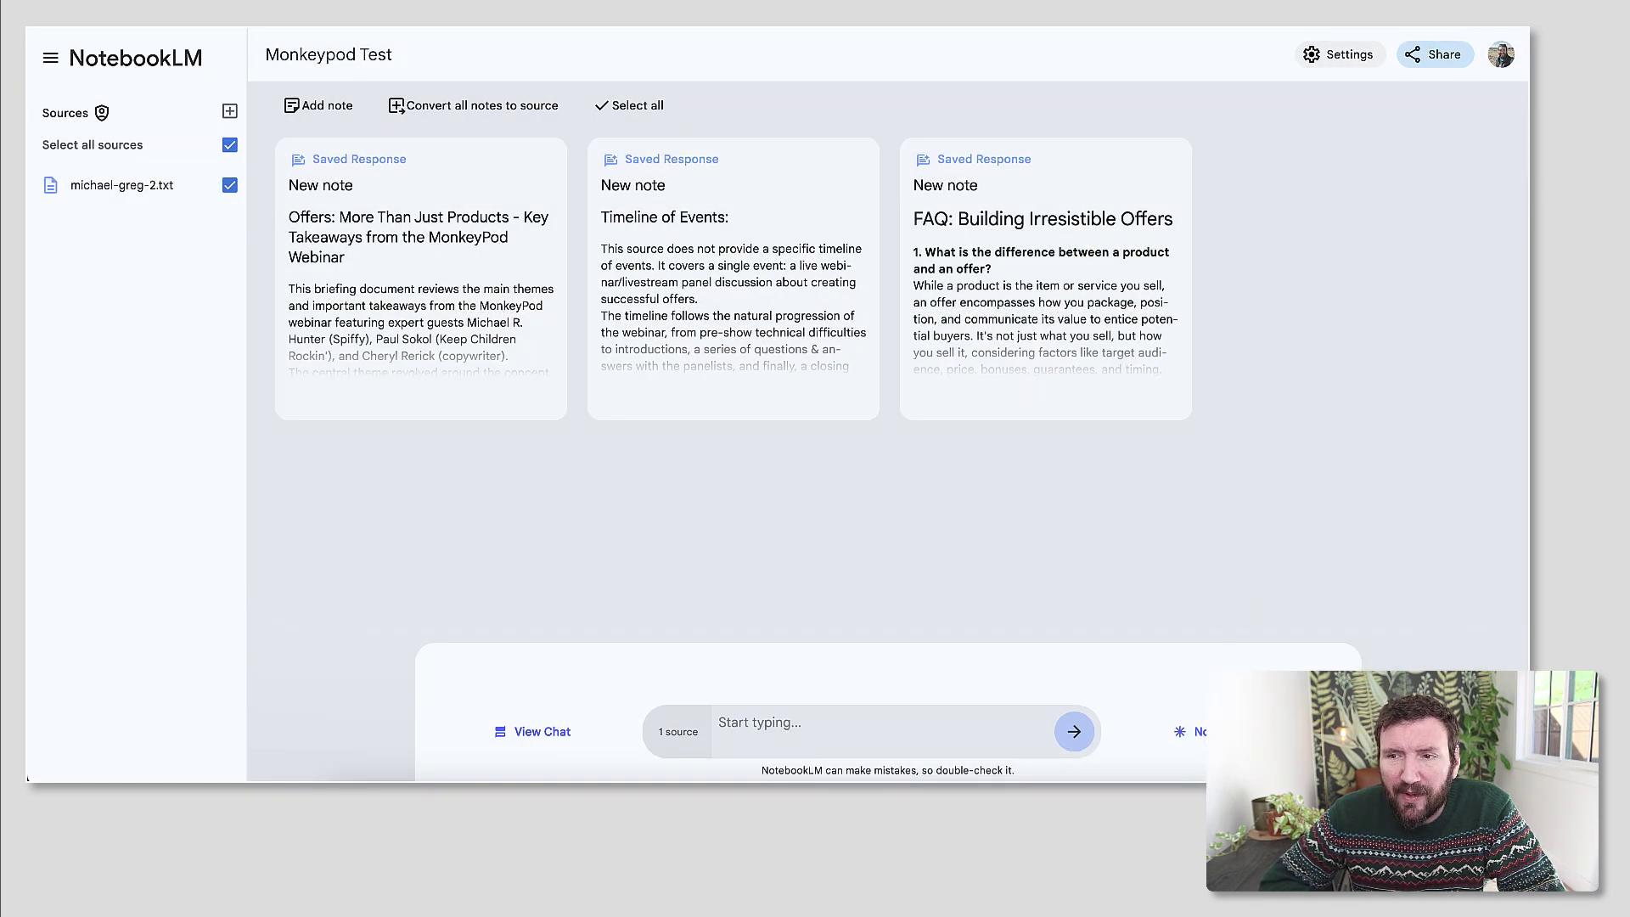
# Create 'The Art of Offers' study guide note and scroll through its quiz and glossary.
pyautogui.click(1189, 731)
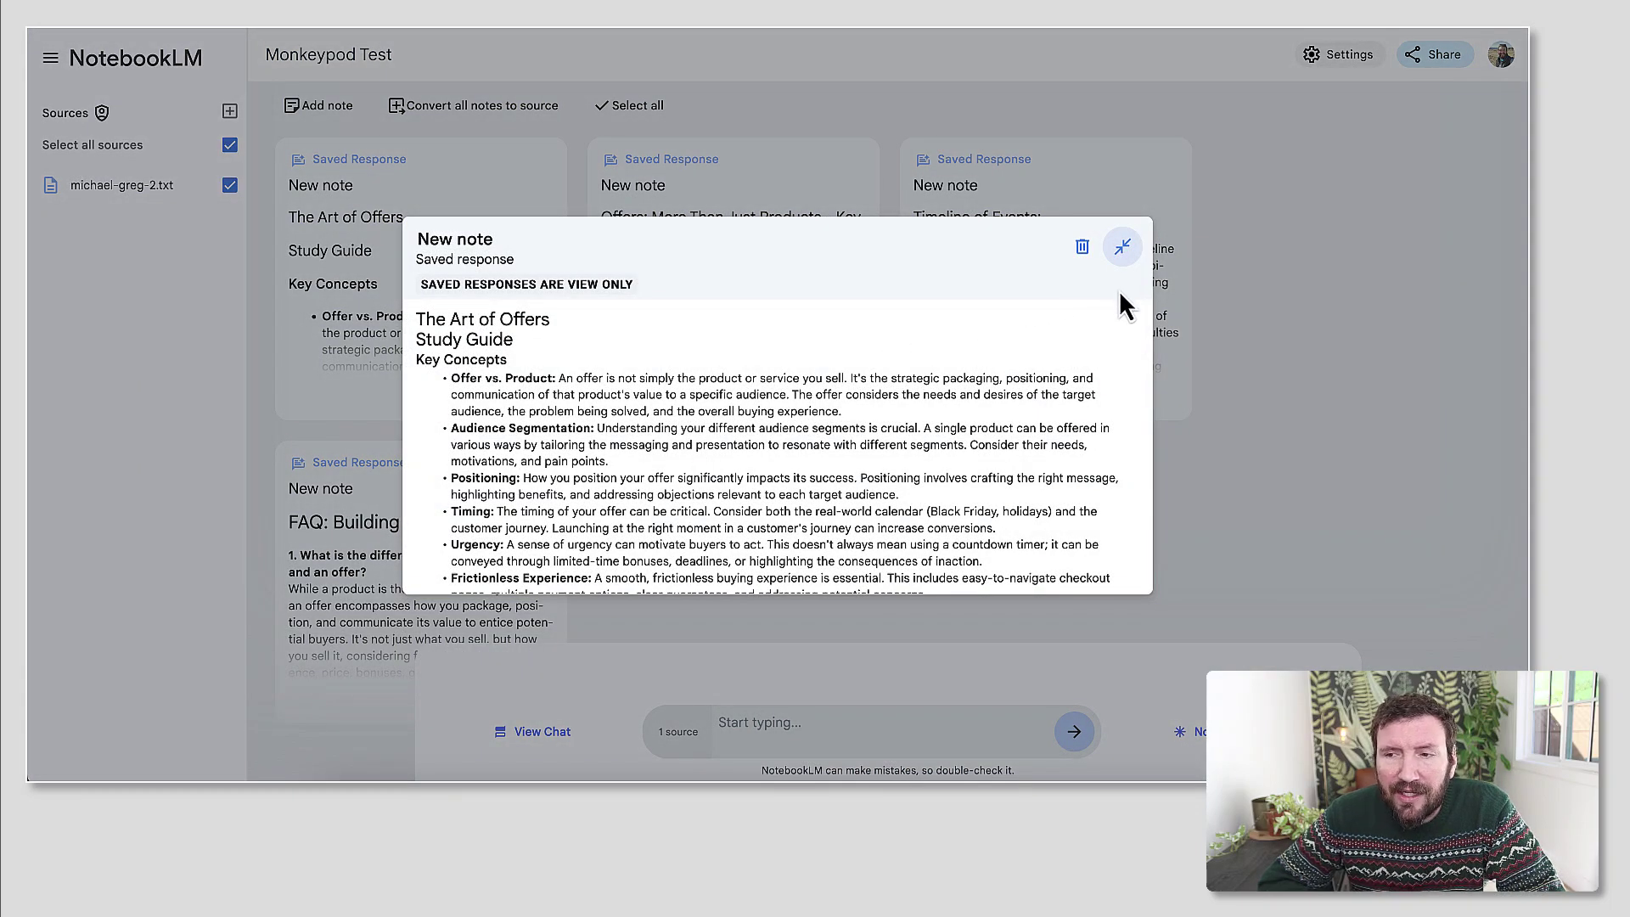
pyautogui.scroll(-8, 1097, 340)
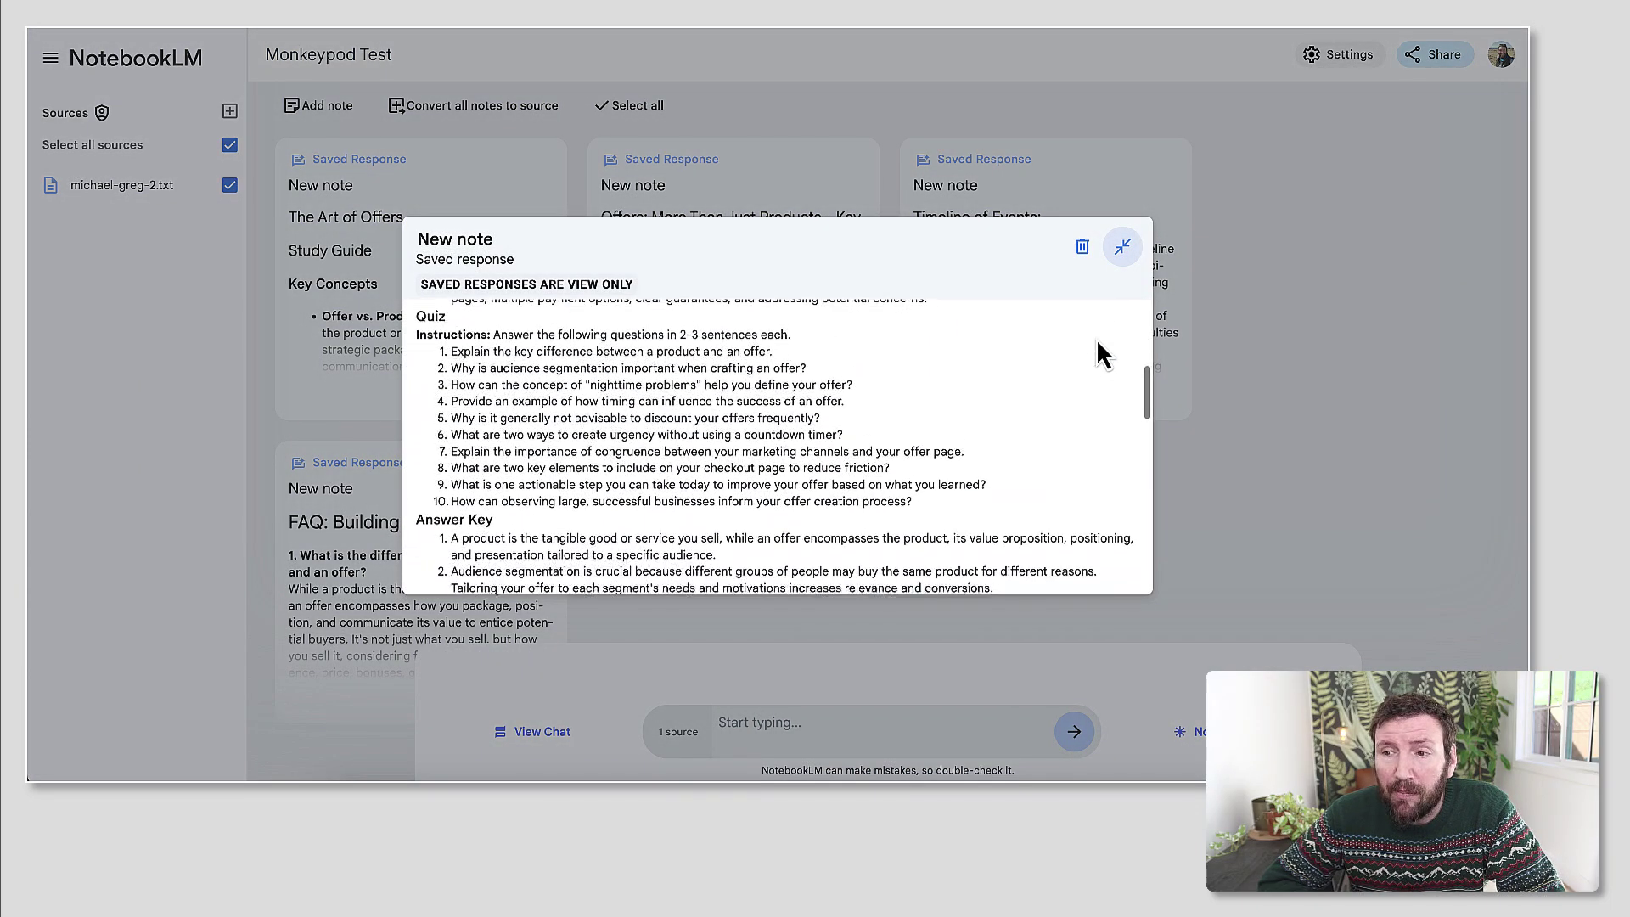
pyautogui.scroll(-5, 1097, 340)
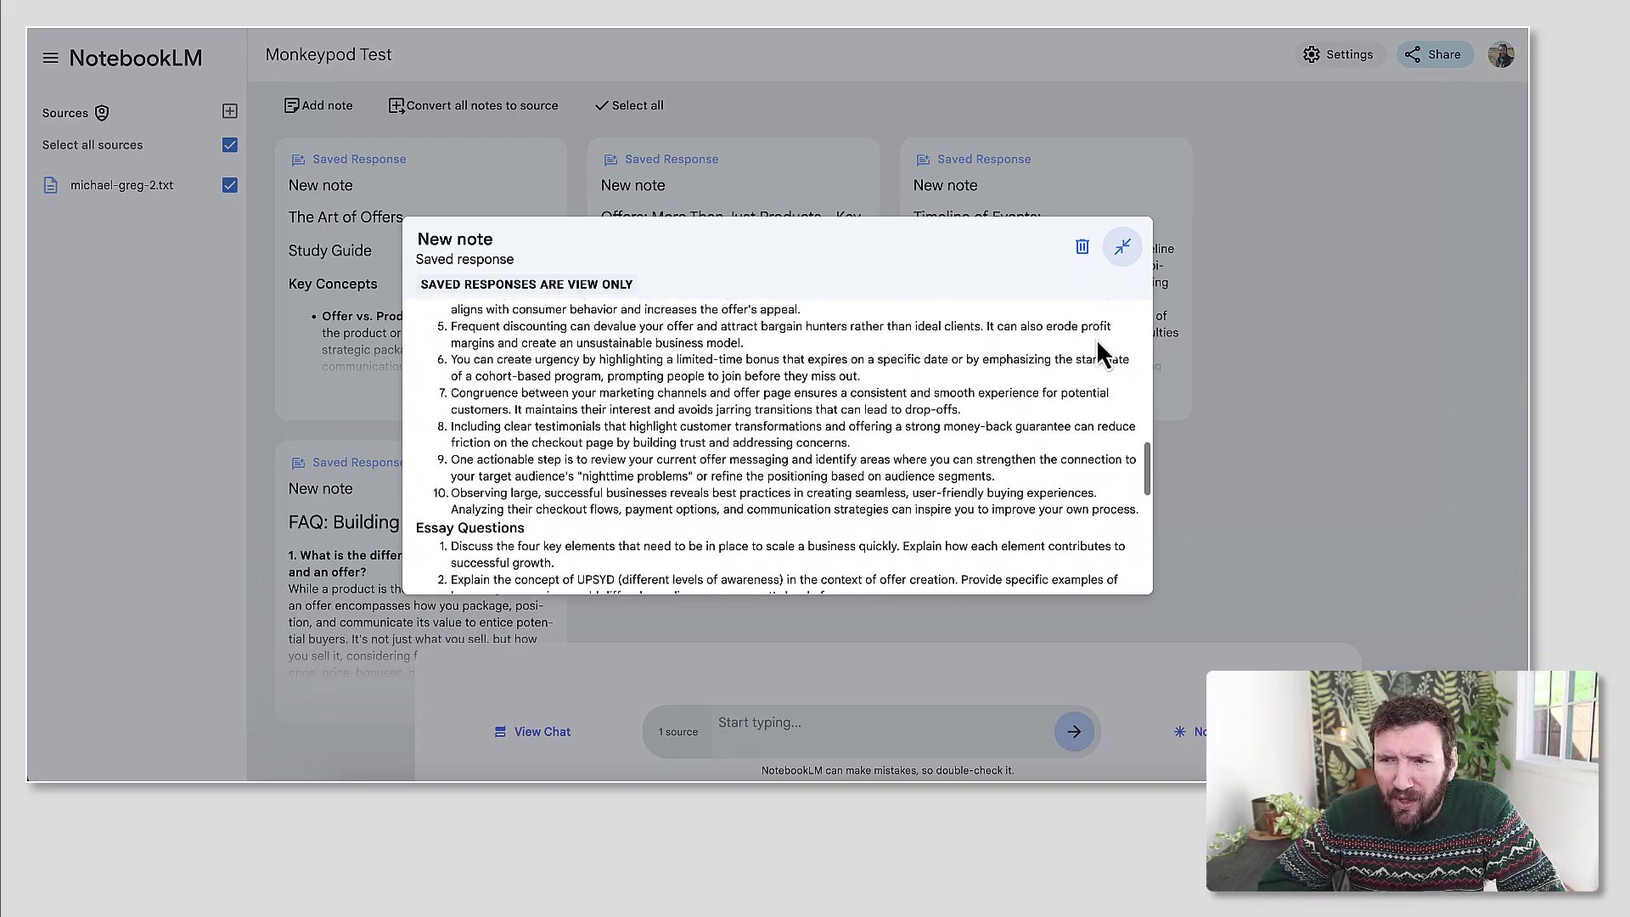
pyautogui.scroll(-3, 1097, 348)
pyautogui.scroll(-1, 1097, 344)
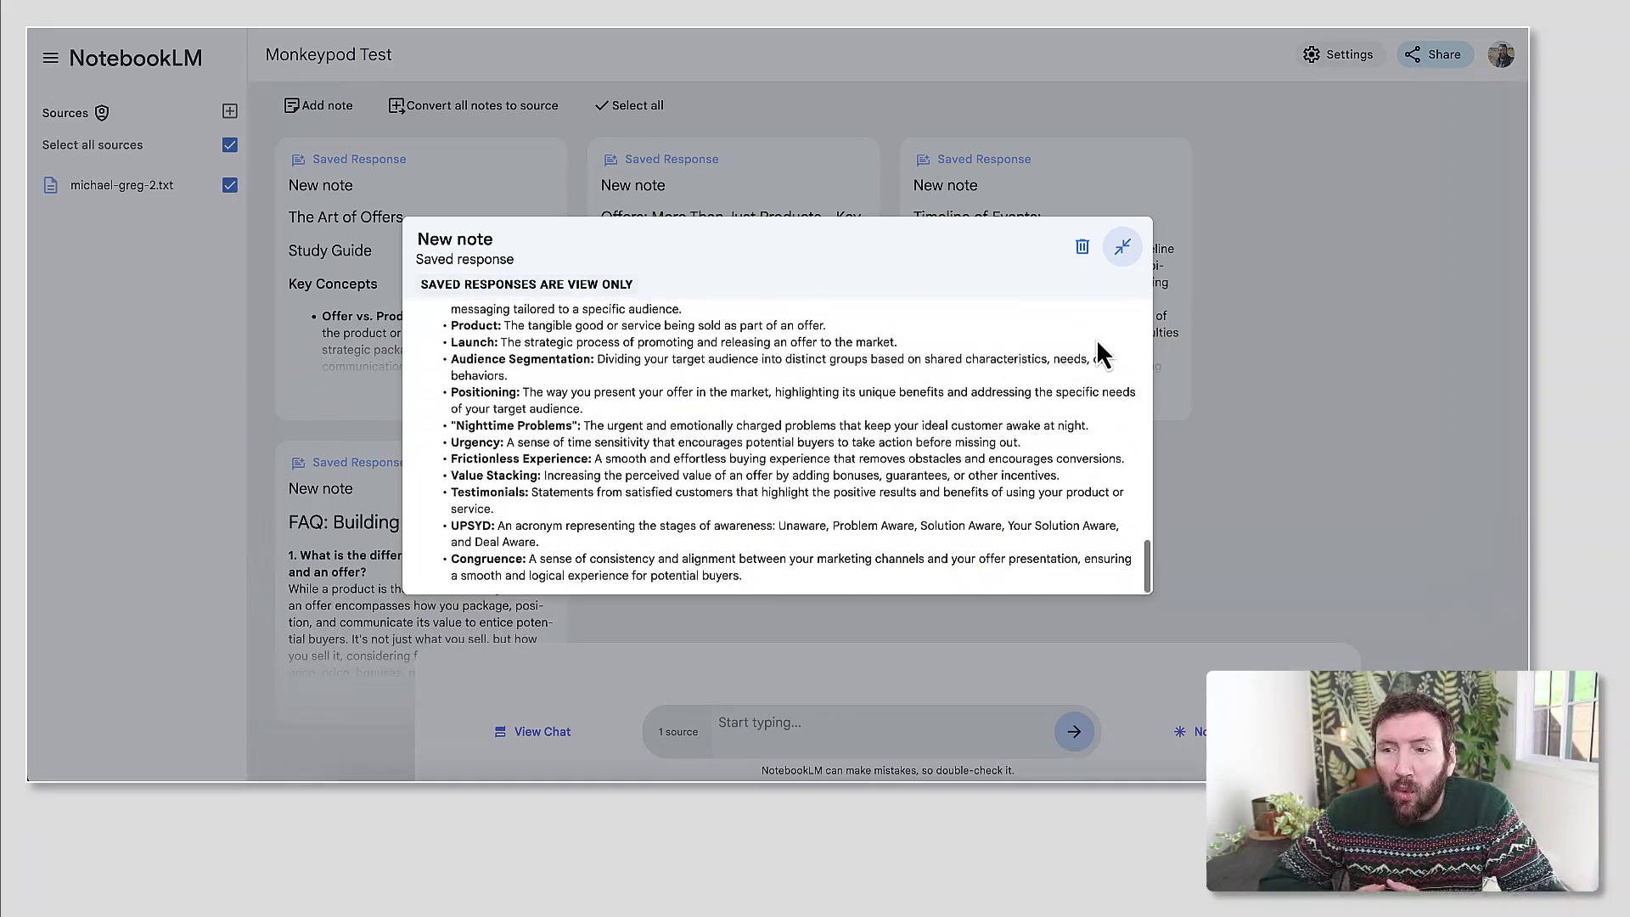
pyautogui.scroll(5, 1097, 344)
pyautogui.scroll(15, 1097, 338)
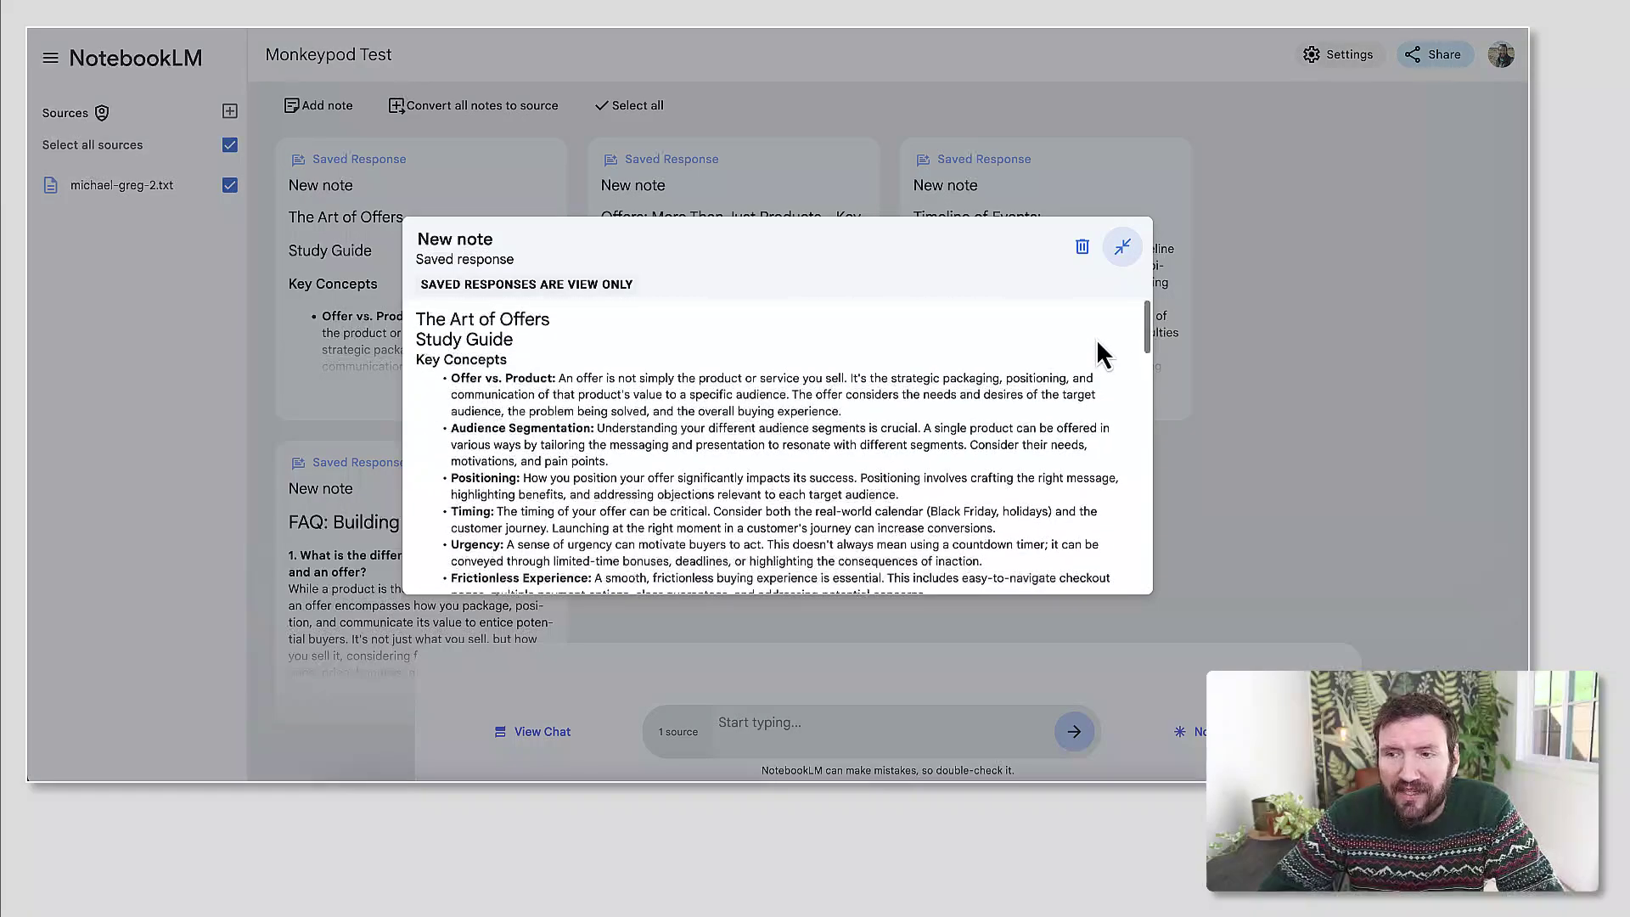
# Play the 19:56 audio overview from the notebook guide, pausing once and resuming.
pyautogui.click(1326, 512)
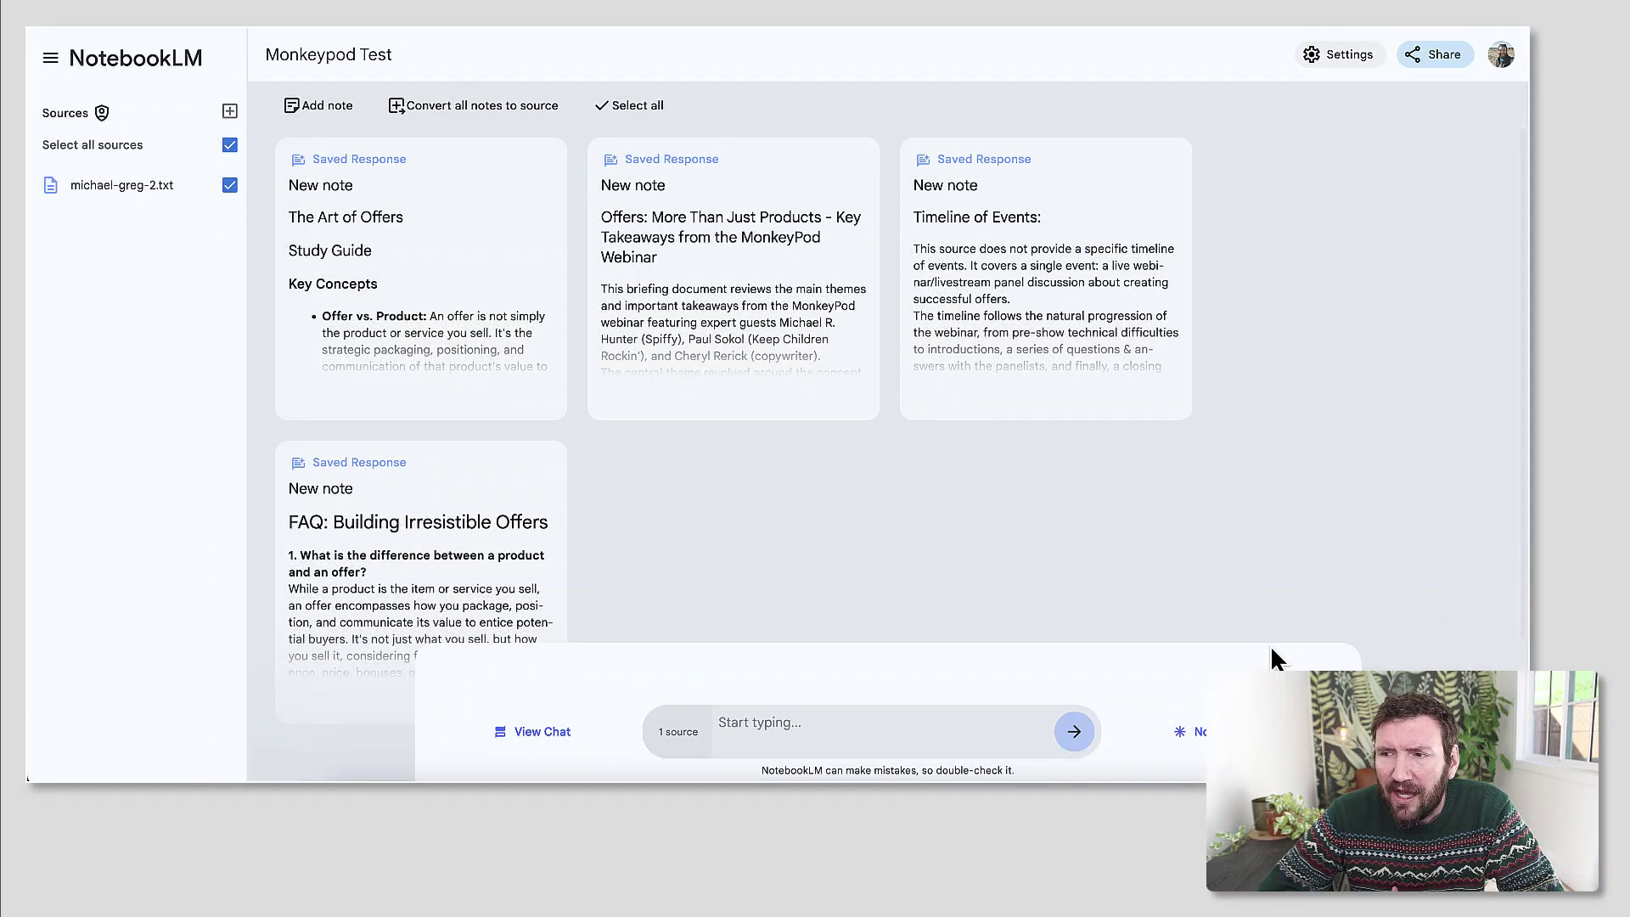
pyautogui.click(1197, 731)
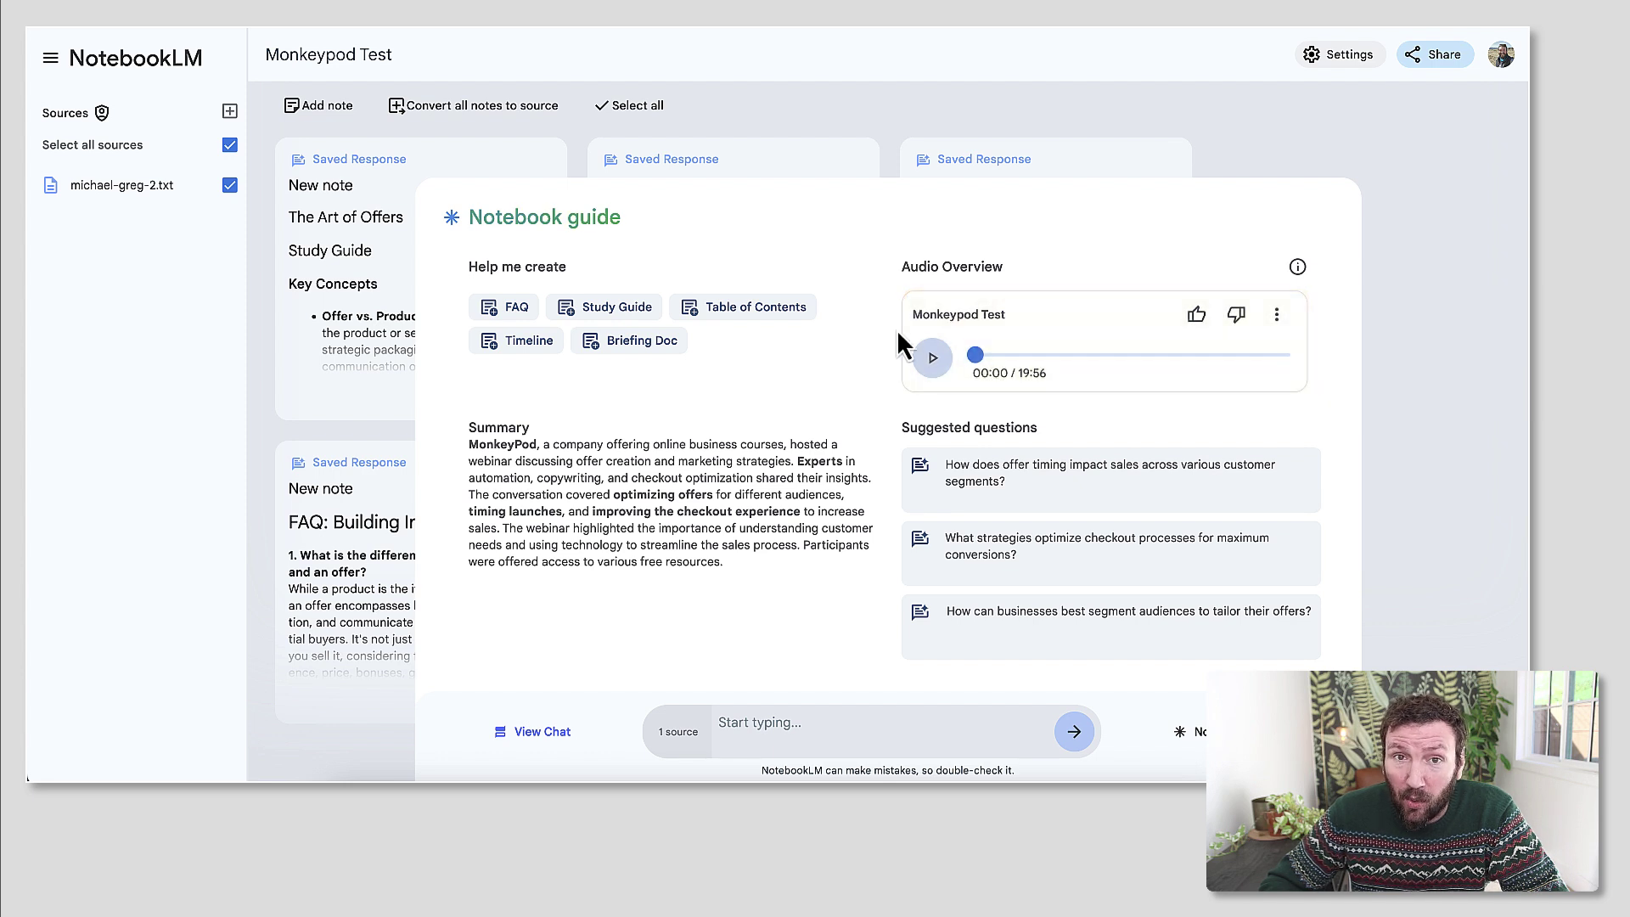
pyautogui.click(932, 358)
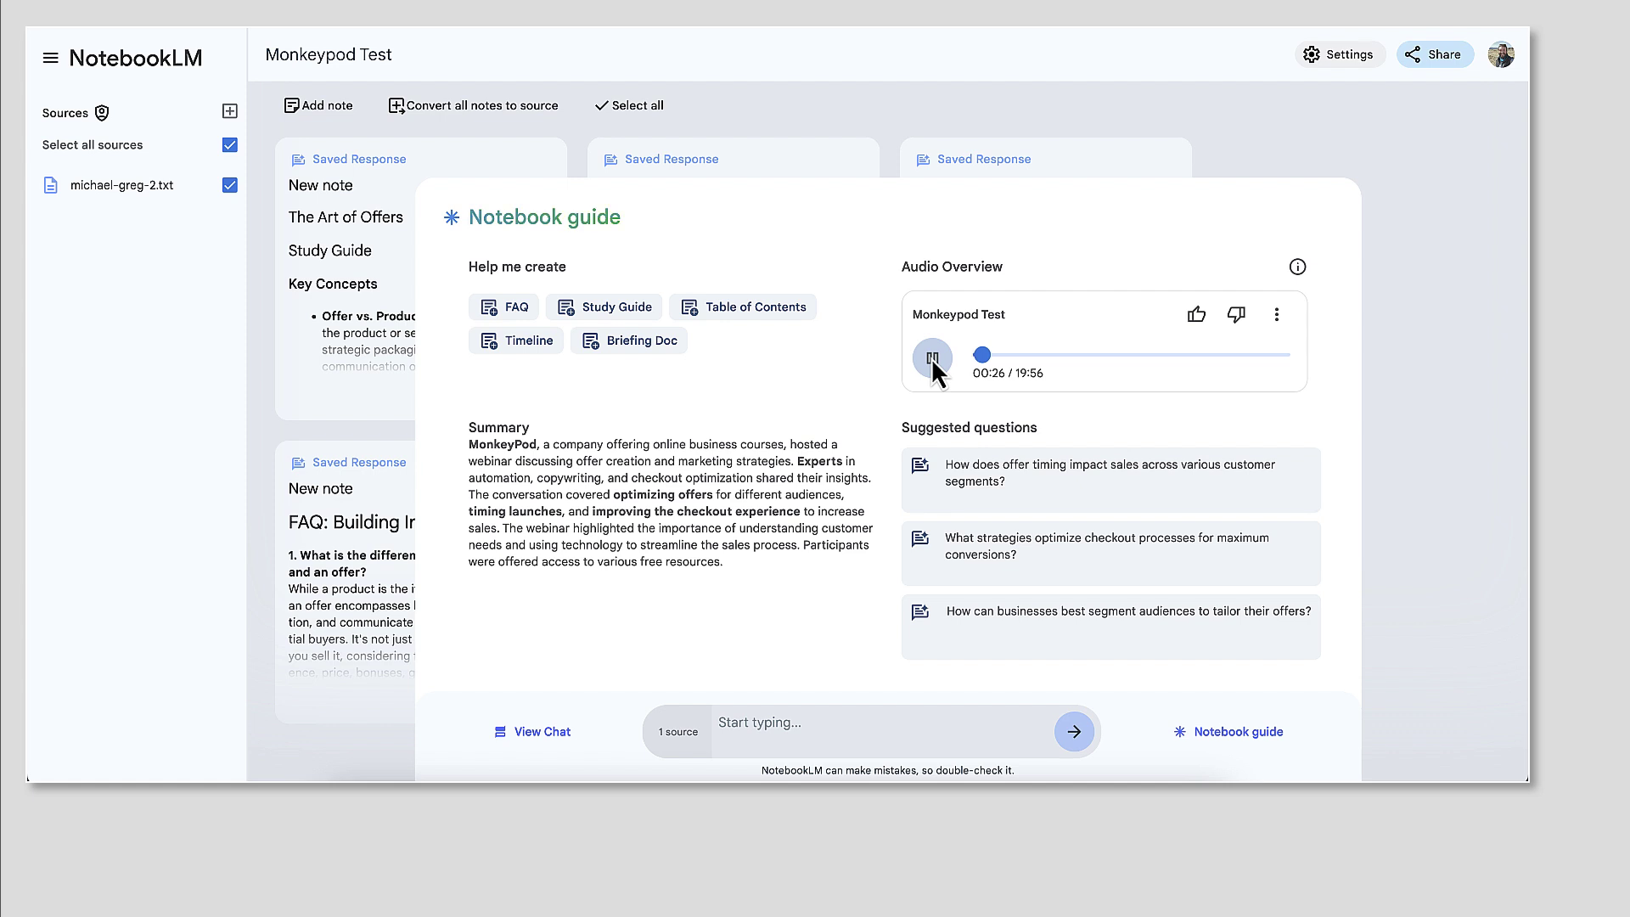
pyautogui.click(932, 358)
pyautogui.click(932, 358)
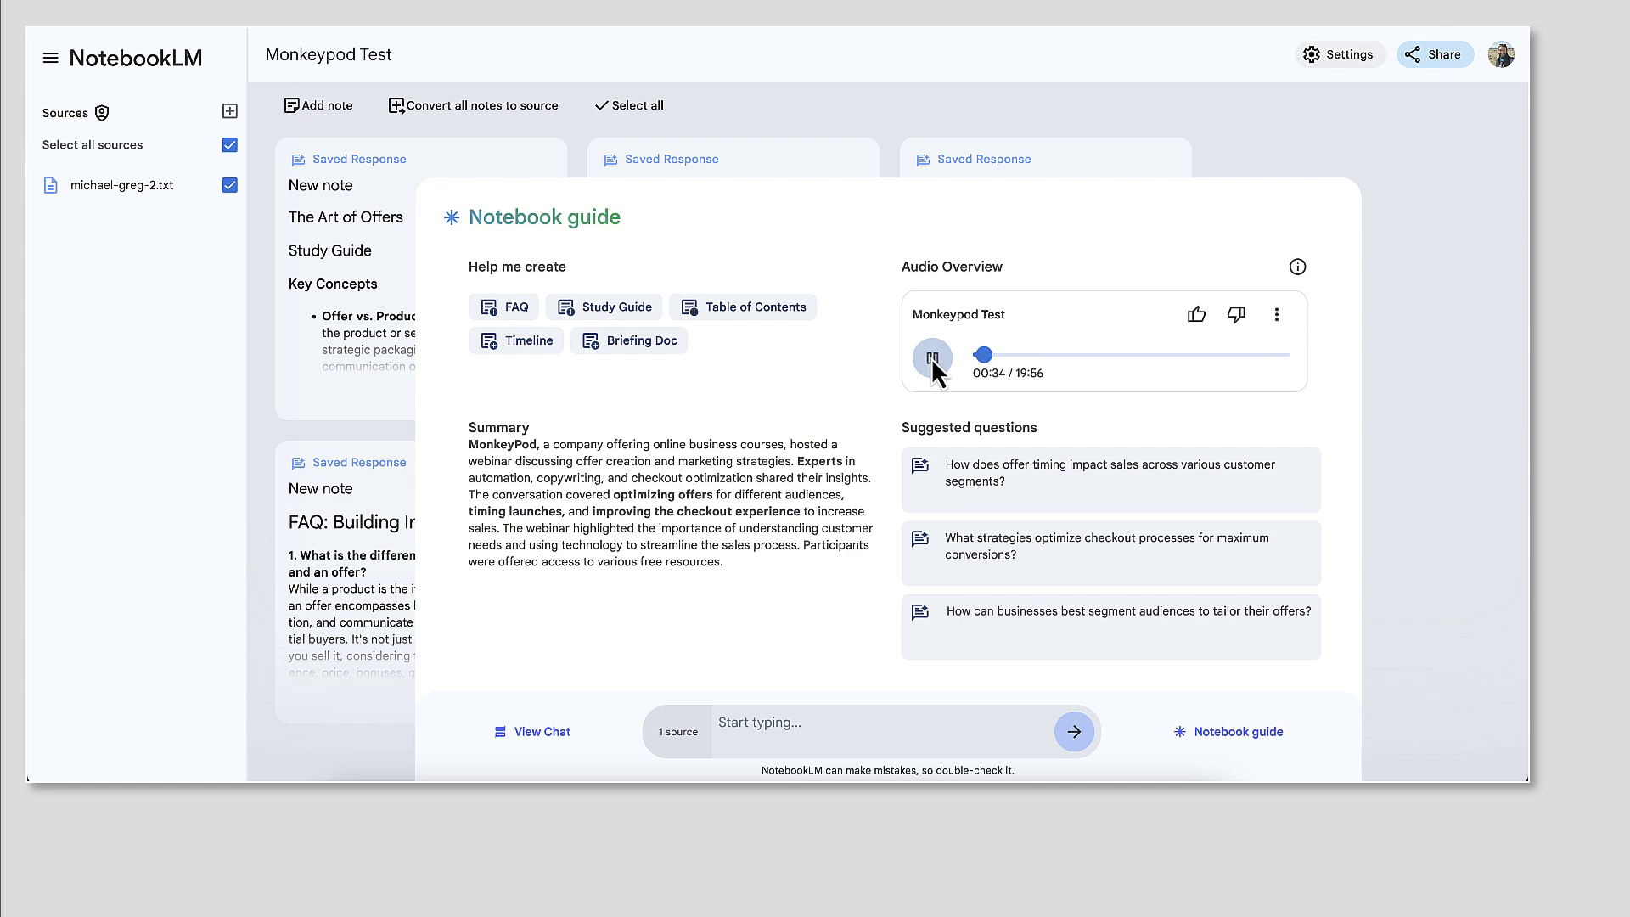